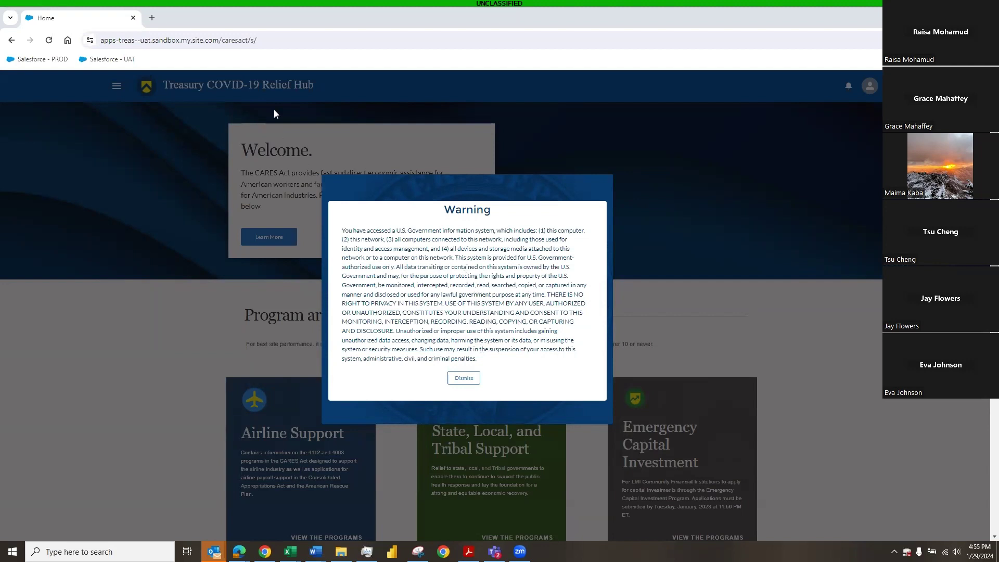
Step: Dismiss the government system warning and open the SSBCI Program page from the program areas
left_click(255, 40)
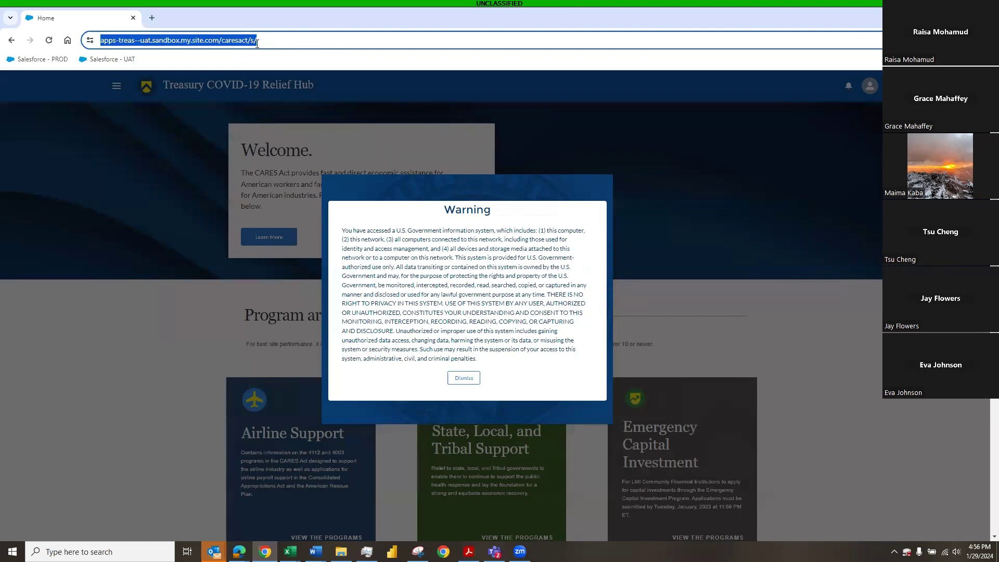
left_click(464, 379)
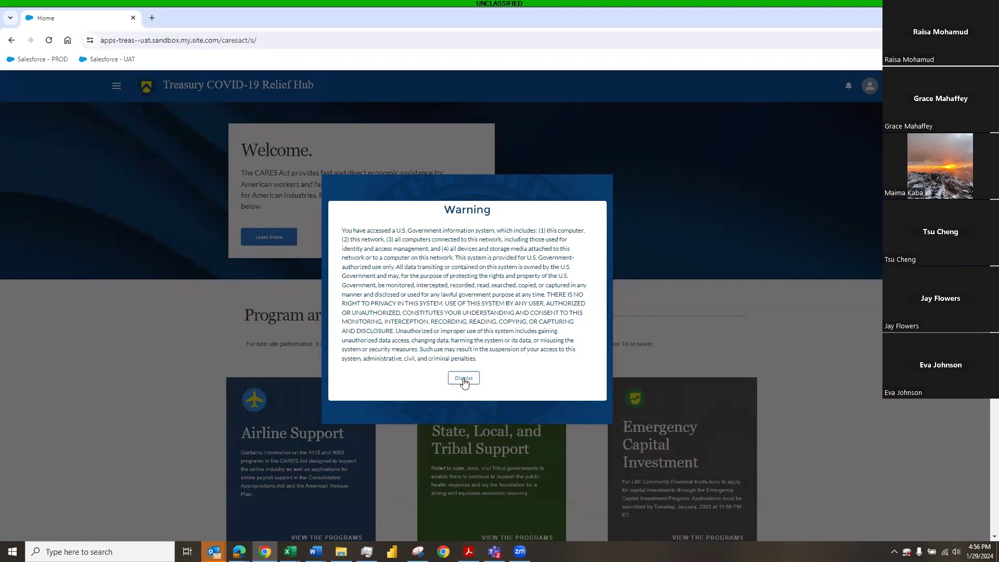
scroll(542, 427, "down", 4)
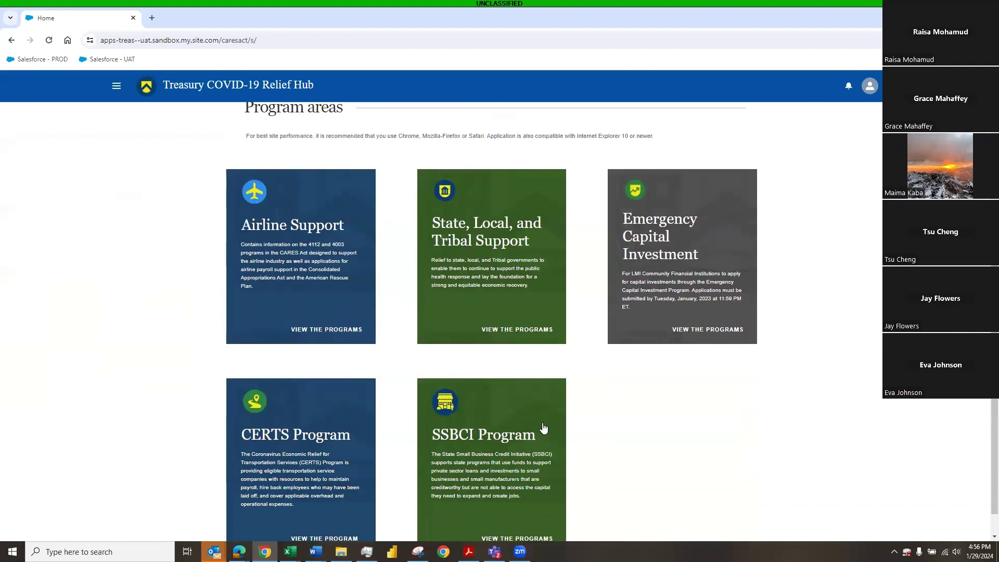
left_click(489, 431)
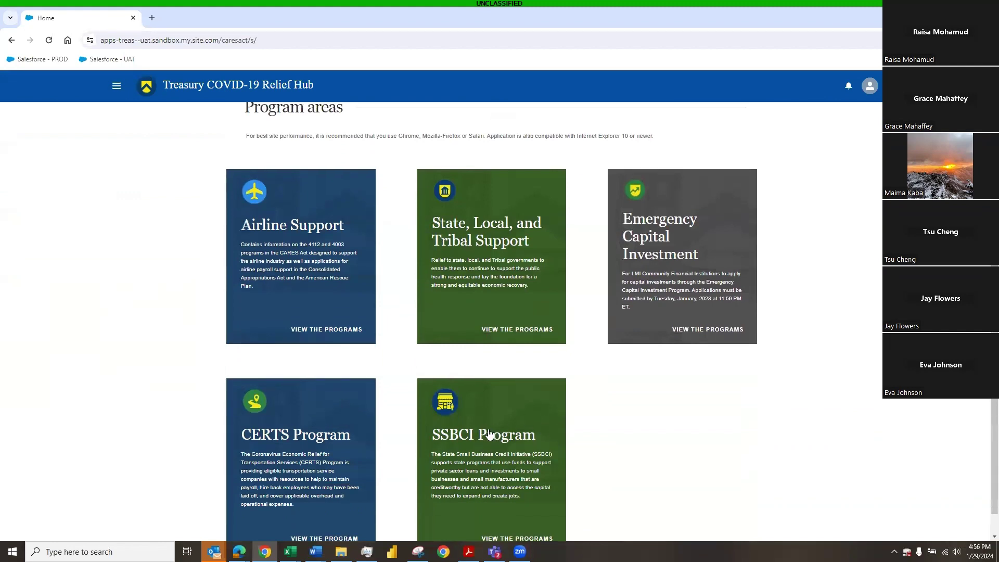
left_click(257, 42)
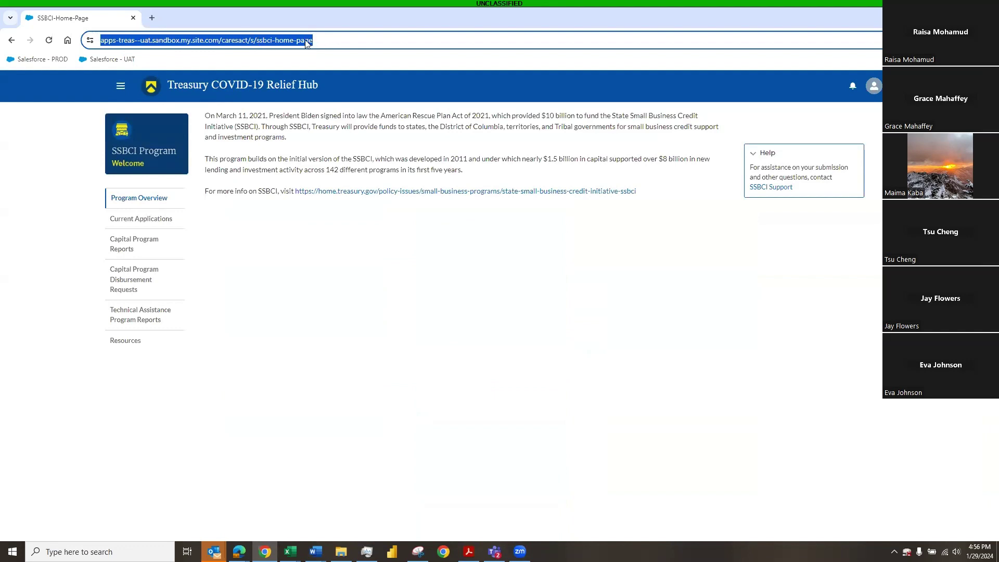
left_click(282, 315)
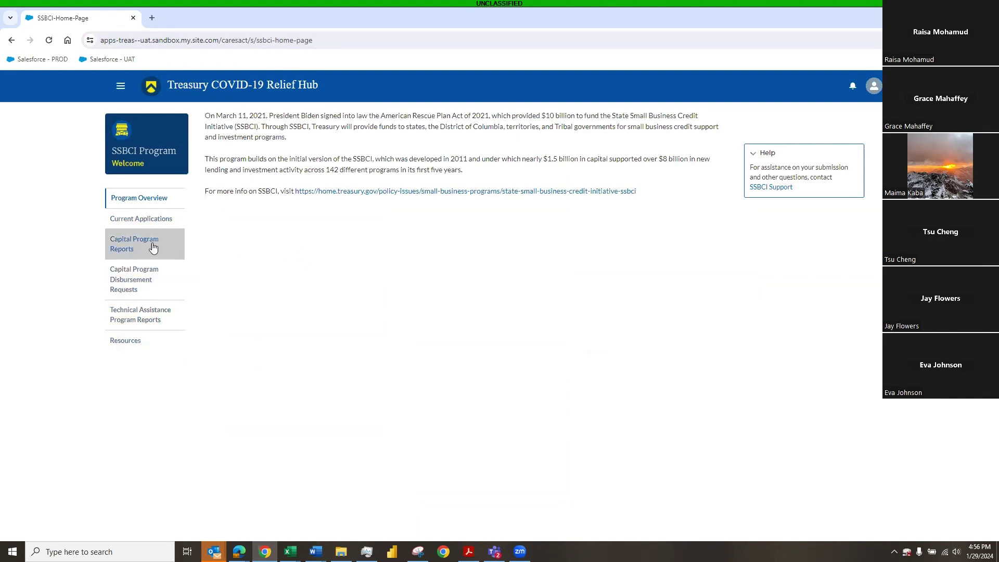
Step: Open annual report SSBCICA-AR-0217 for editing from the Capital Program Reports
left_click(125, 243)
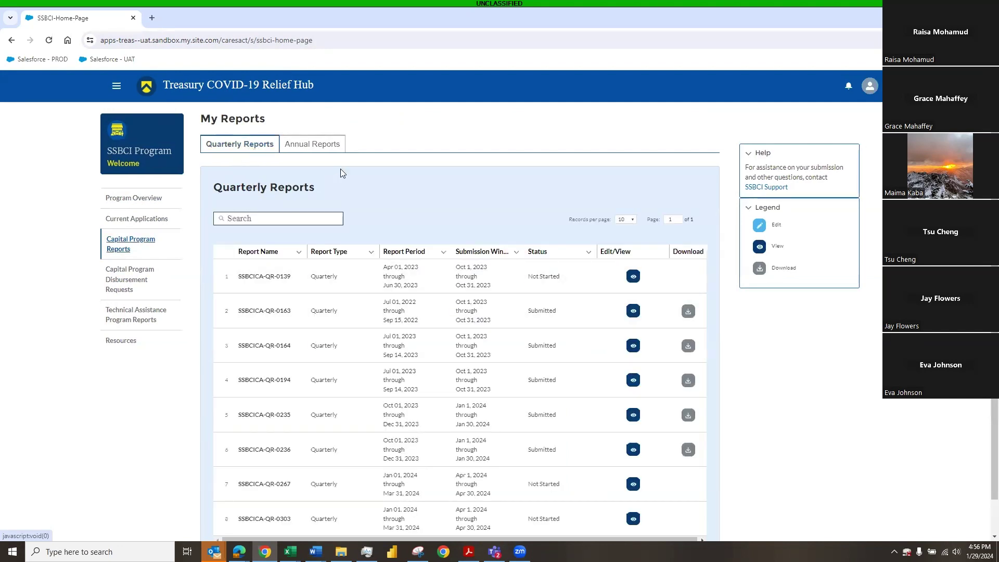
left_click(313, 147)
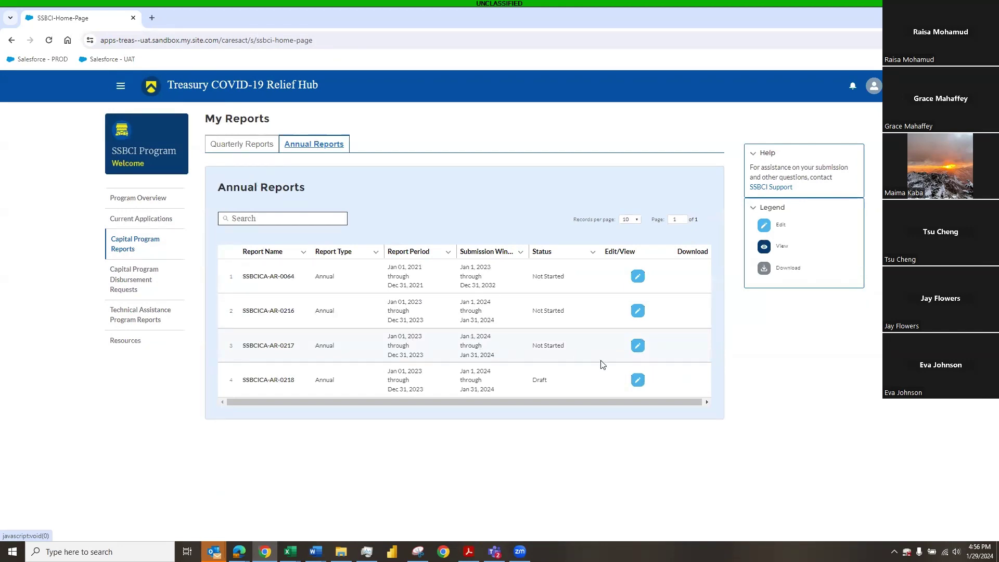
left_click(639, 346)
left_click(639, 347)
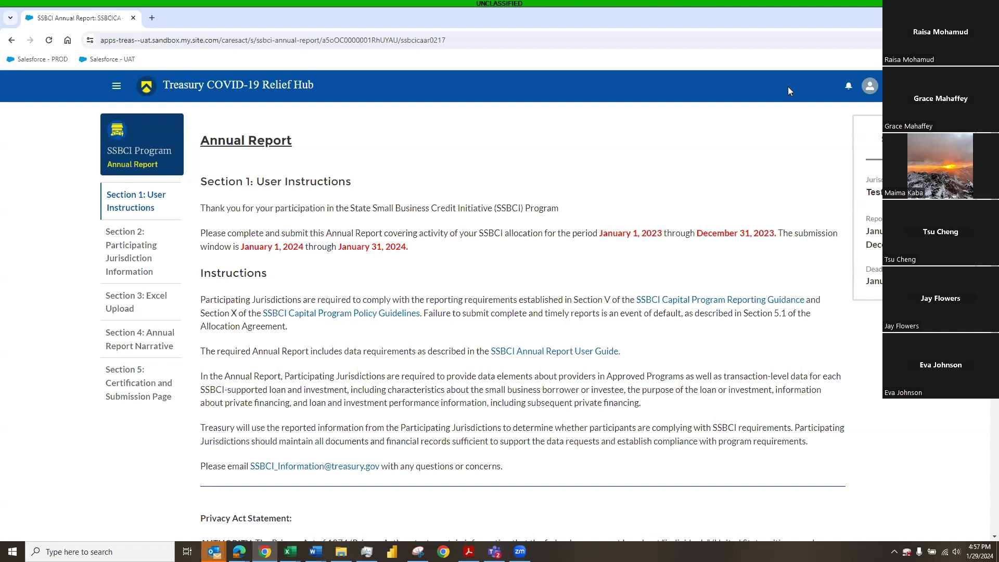
Step: Look through the annual report's Sections 2, 3 and 4, and return to Section 1: User Instructions
left_click(134, 249)
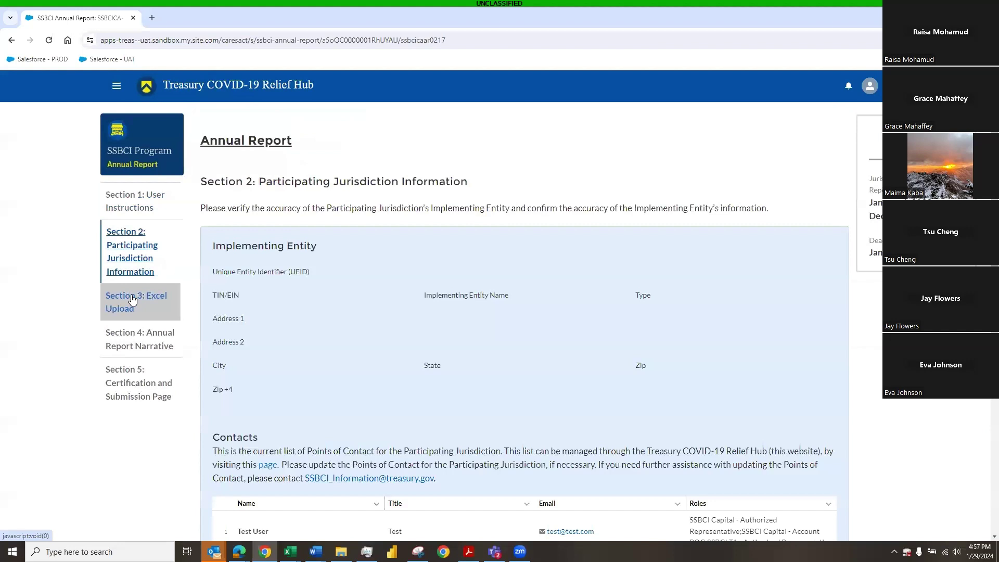
left_click(133, 300)
left_click(131, 336)
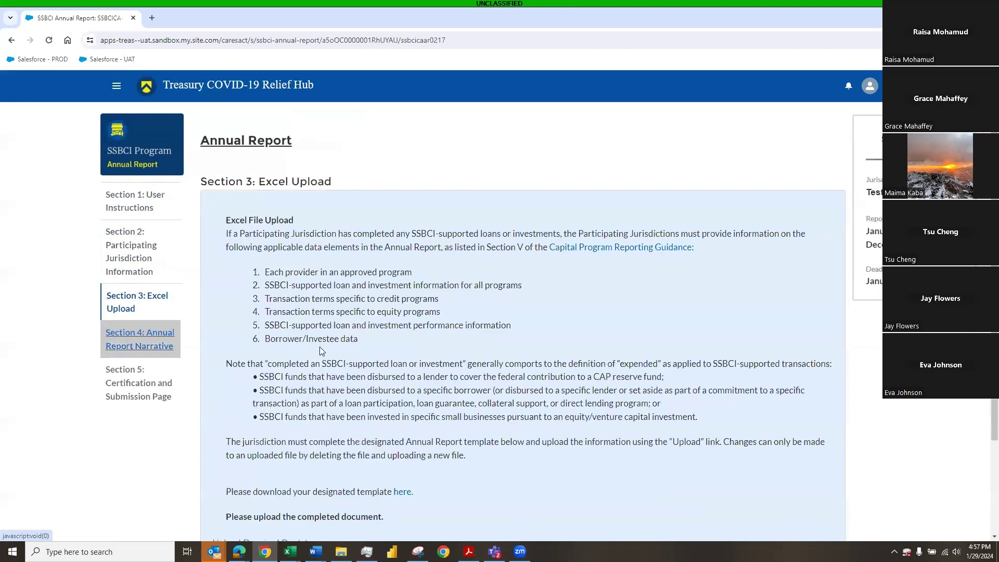
scroll(308, 347, "down", 1)
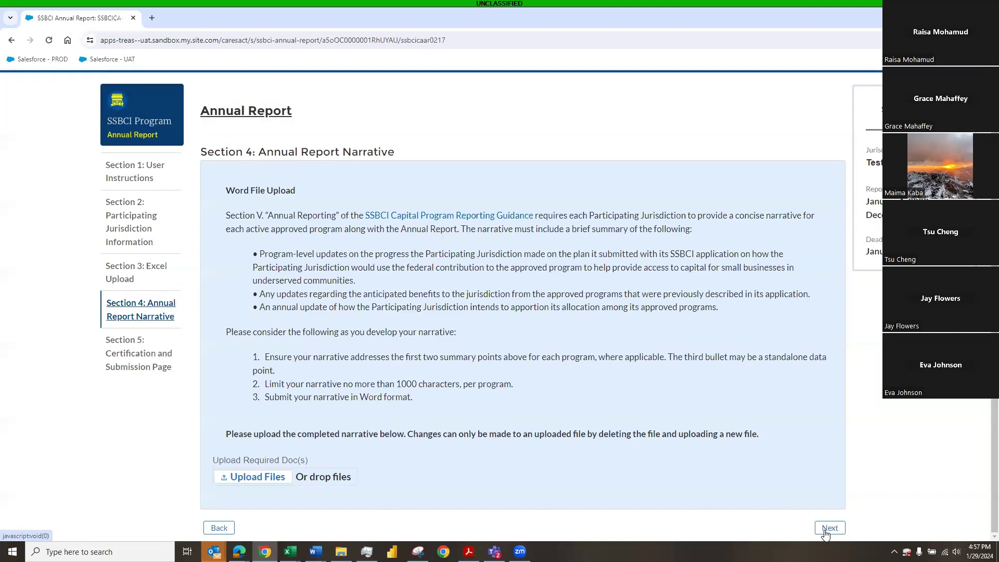
left_click(217, 527)
scroll(217, 528, "down", 4)
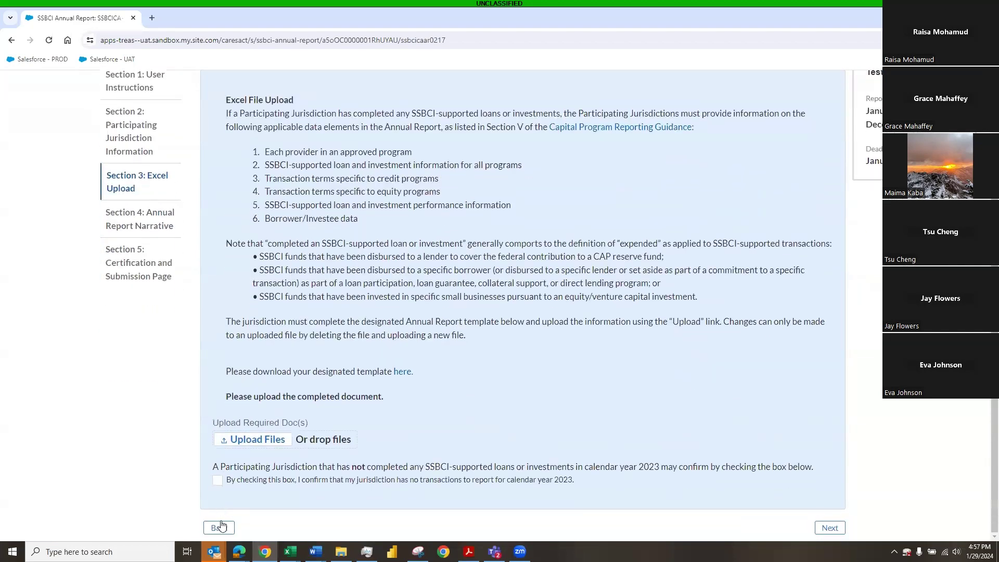
left_click(131, 131)
left_click(131, 207)
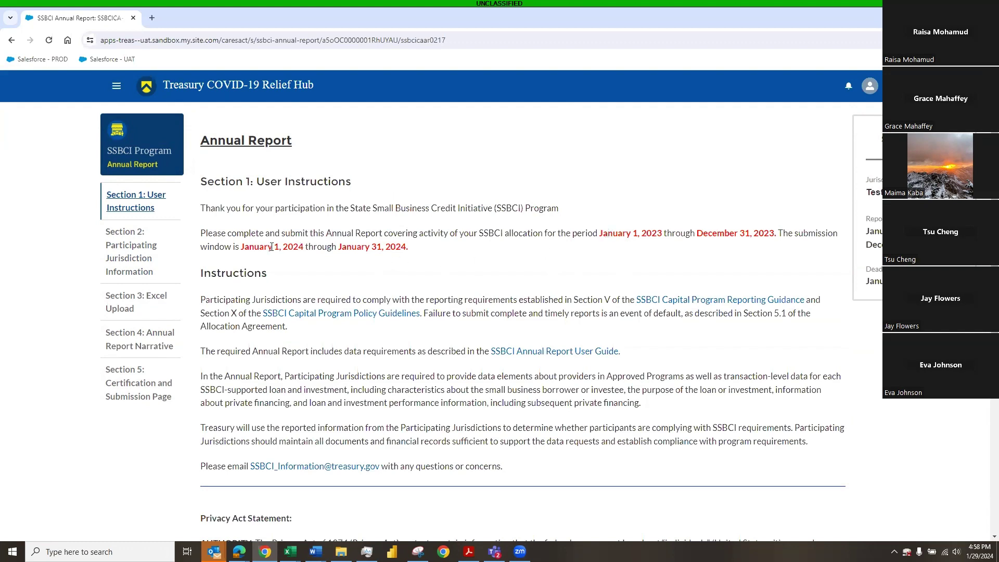
Step: Read the Section 1 instructions and Privacy Act Statement, and continue to Section 2: Participating Jurisdiction Information
scroll(423, 261, "down", 1)
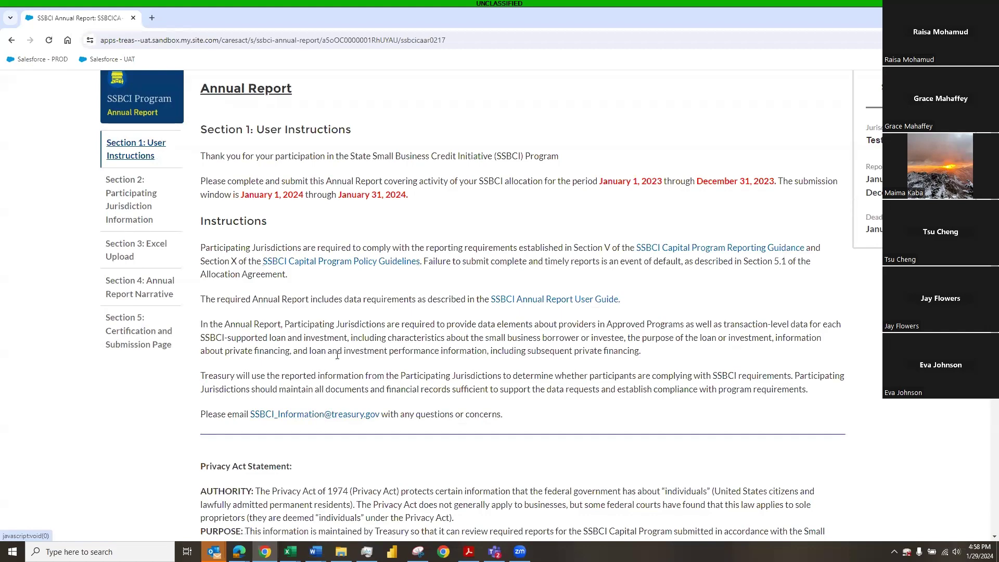
scroll(338, 355, "down", 3)
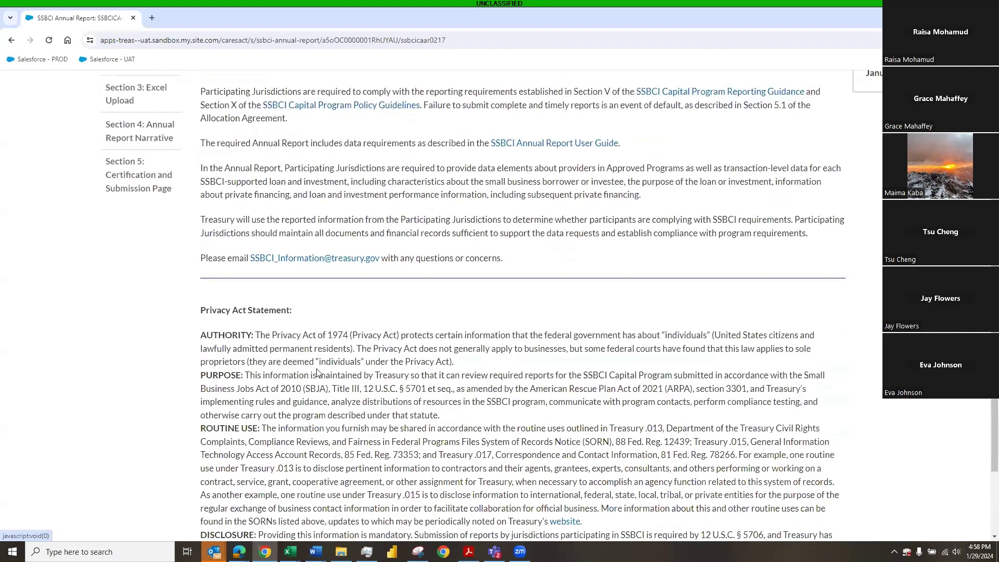
scroll(316, 372, "down", 2)
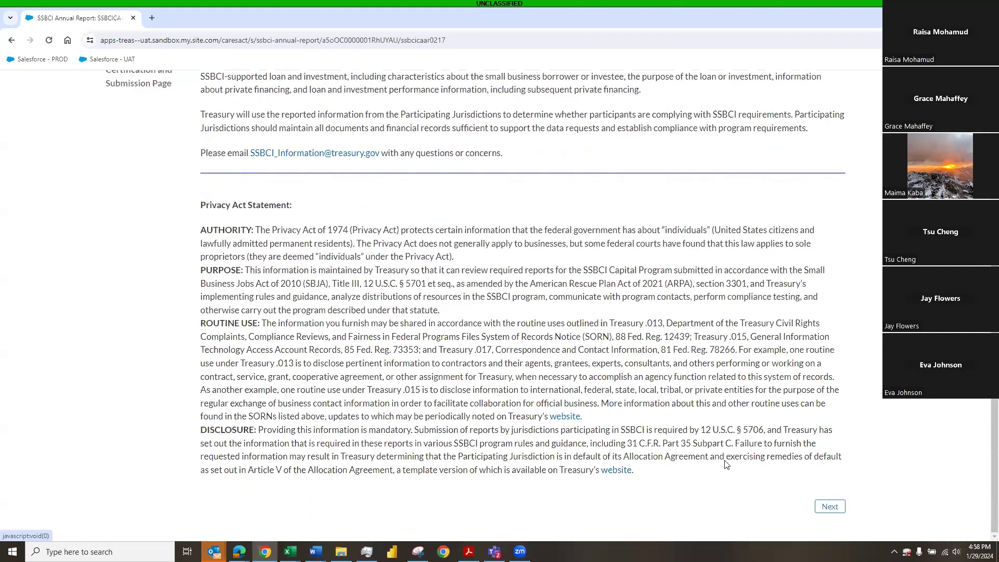
left_click(832, 507)
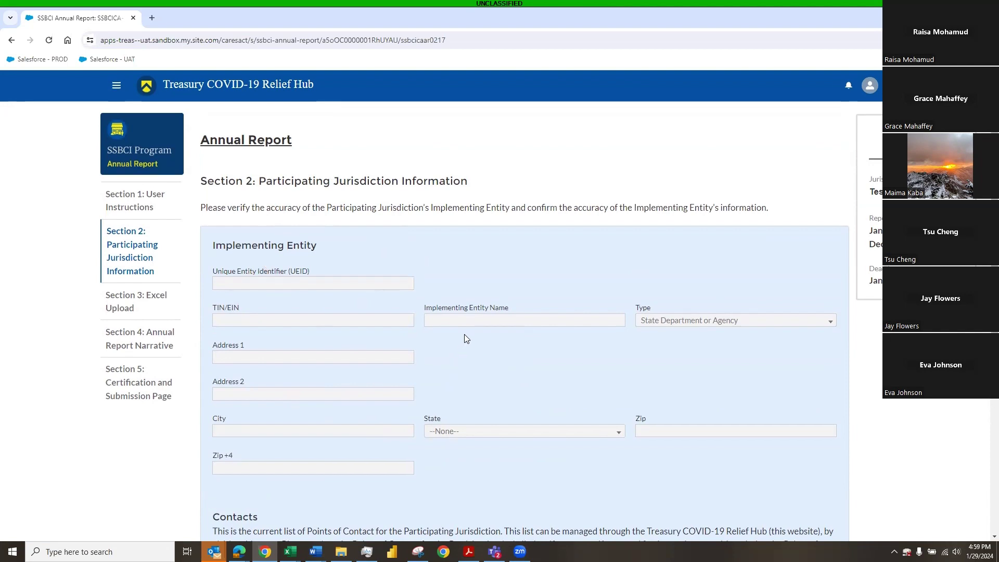
Step: Open the contact management page linked in Section 2's Contacts, and view its Certification and Designation Form
scroll(463, 337, "down", 4)
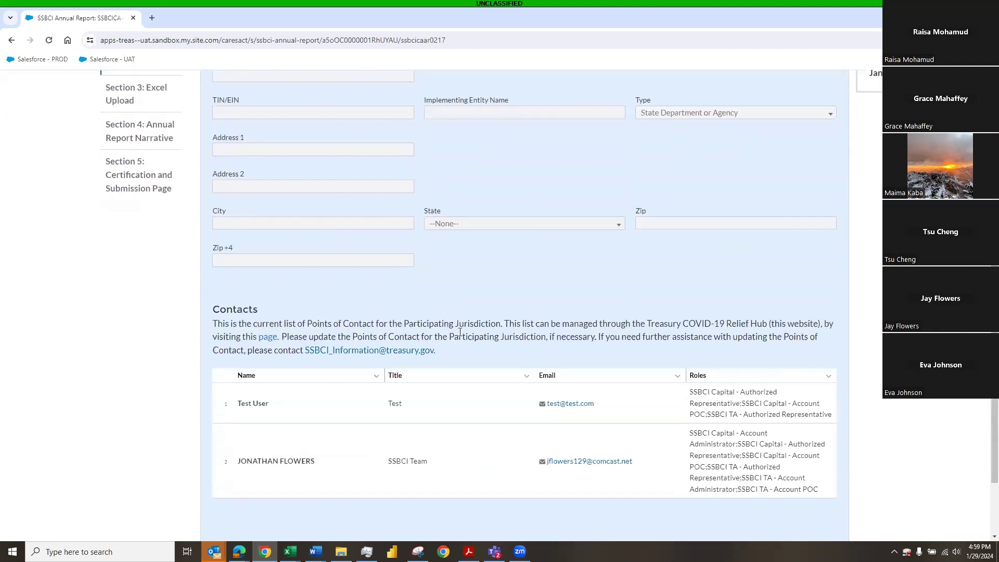
left_click(268, 337)
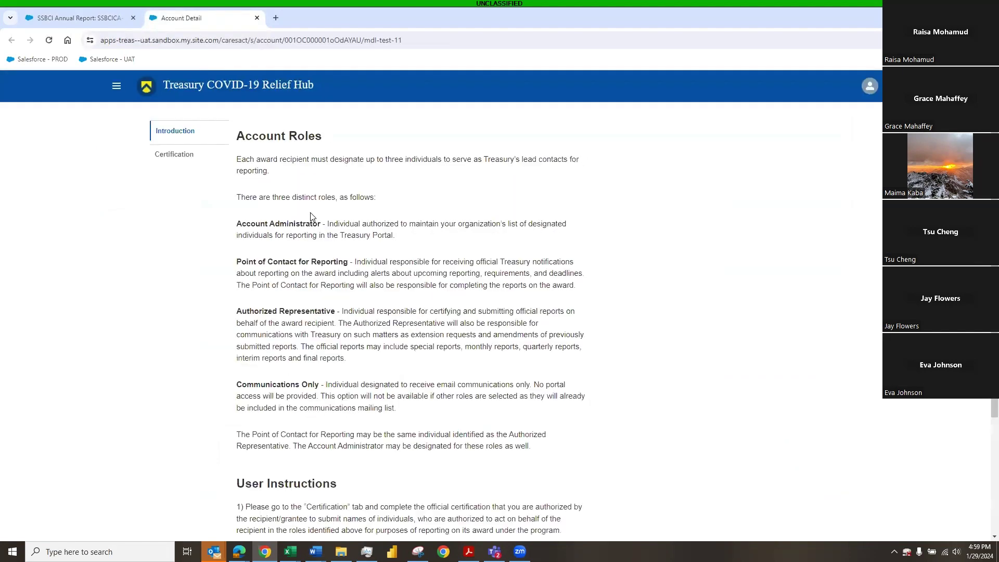
left_click(161, 151)
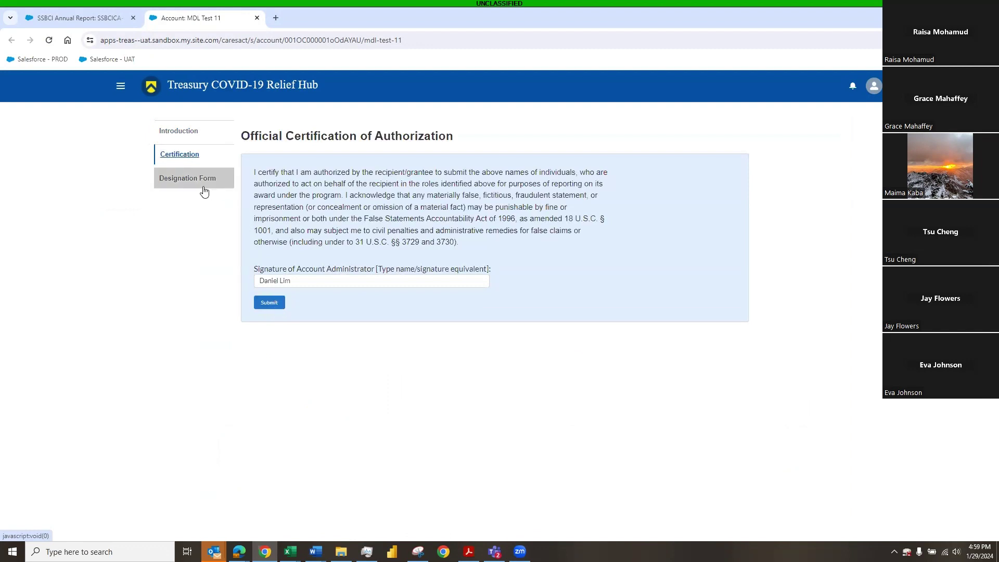
left_click(186, 182)
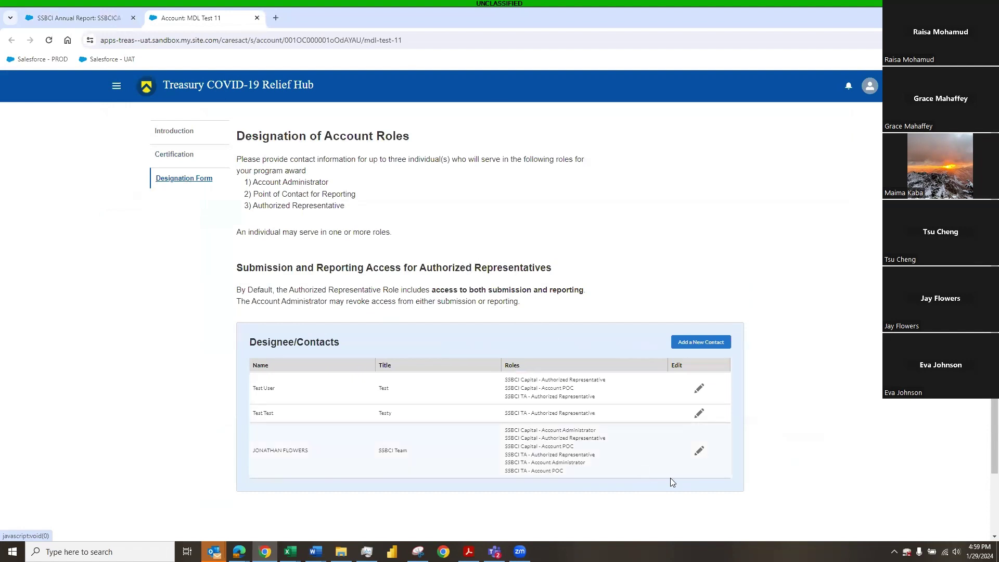
Step: Open the form for adding a new contact and examine its fields and the available designee roles
left_click(701, 346)
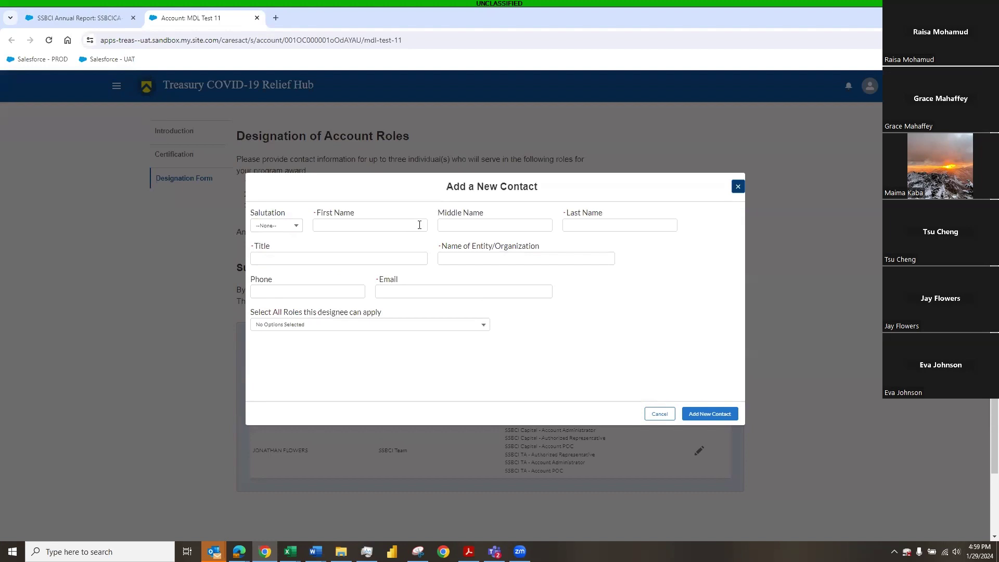
left_click_drag(355, 214, 316, 216)
left_click(398, 338)
left_click(404, 324)
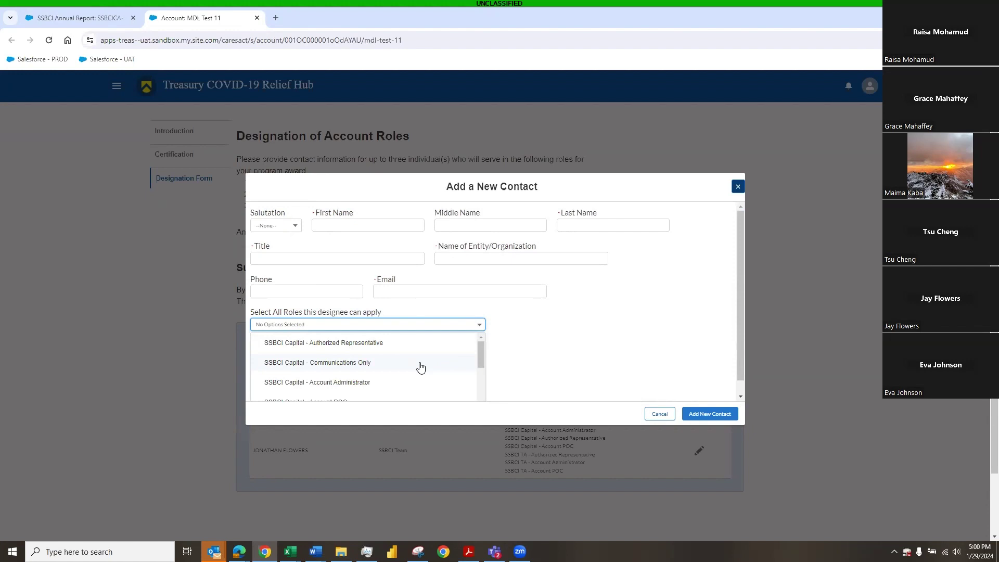
scroll(401, 379, "down", 1)
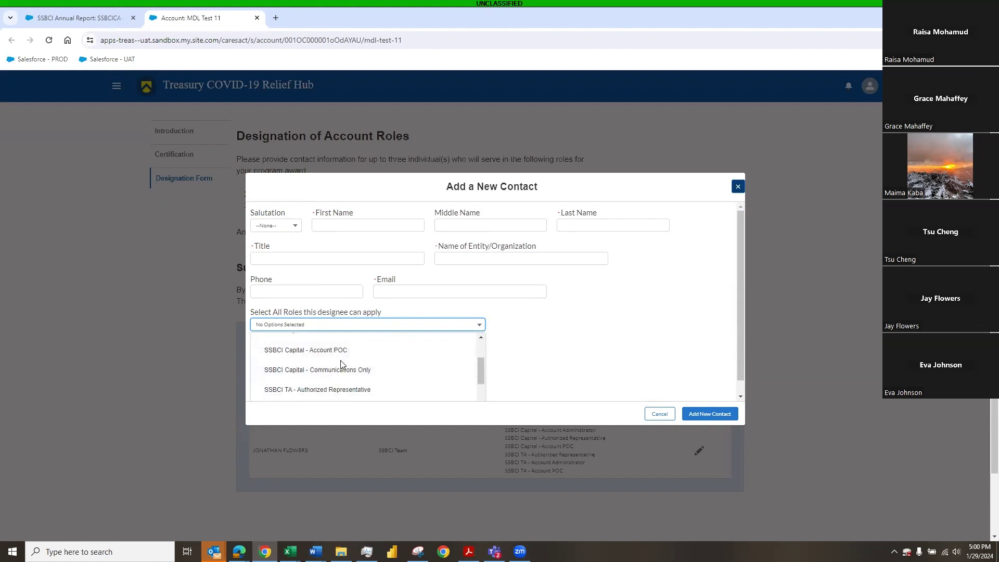
scroll(343, 364, "up", 1)
Step: Try the SSBCI Capital Account Administrator, Account POC and Authorized Representative roles for the new contact, and discard the form without saving
left_click(349, 380)
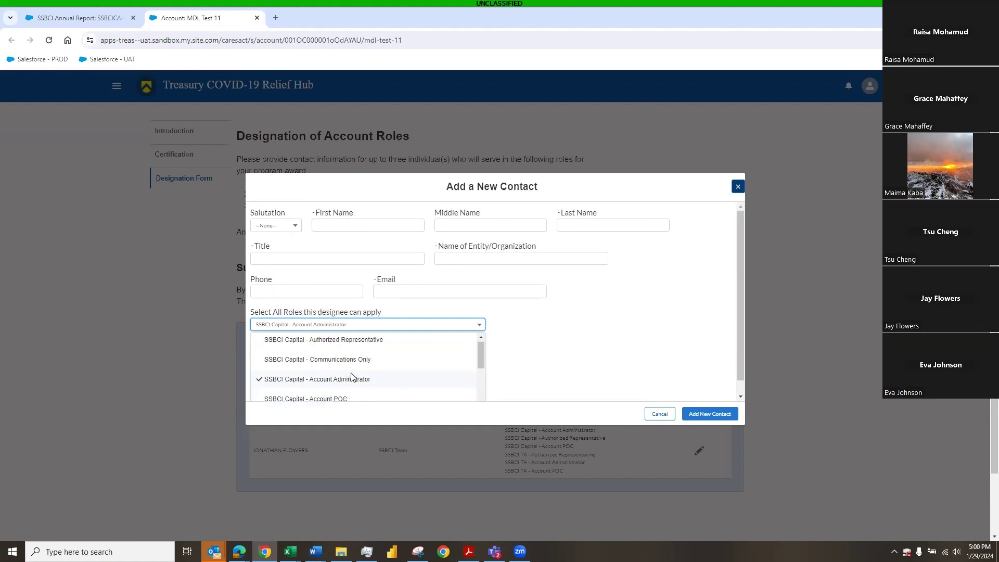
scroll(351, 376, "down", 1)
left_click(335, 352)
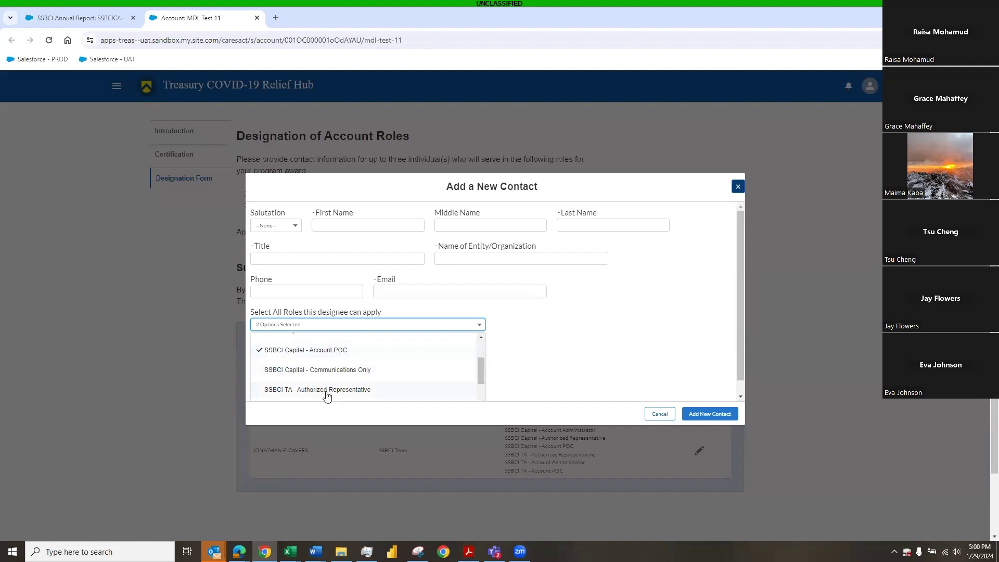
scroll(335, 383, "up", 2)
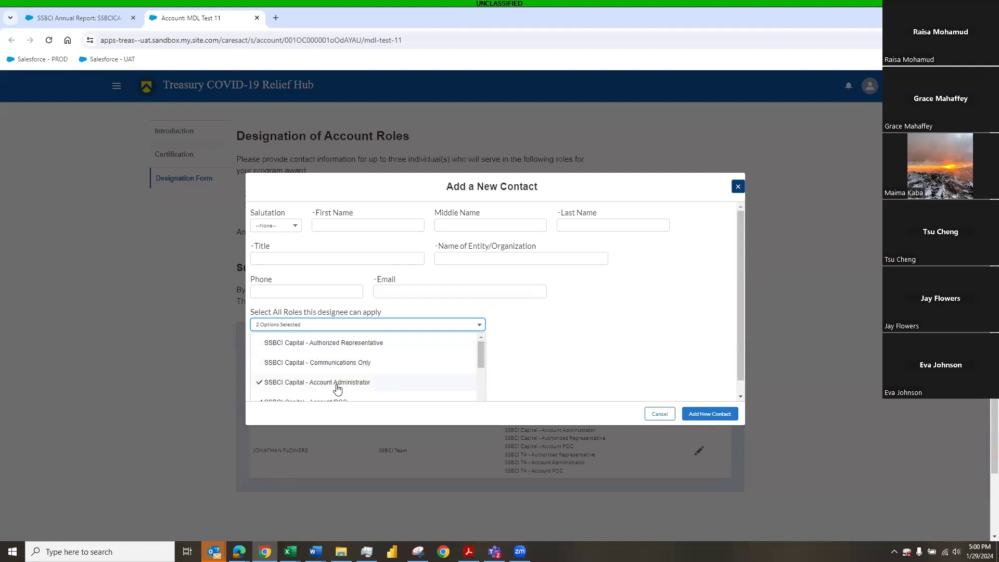
left_click(344, 345)
left_click(261, 383)
left_click(738, 186)
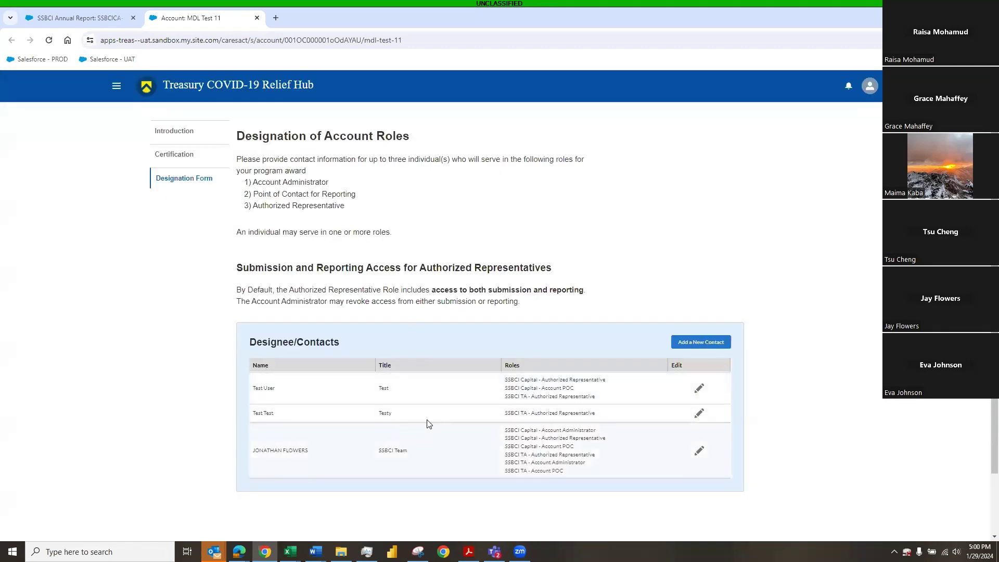
Step: Close the account details page and go to Section 3: Excel Upload of the annual report
left_click(257, 18)
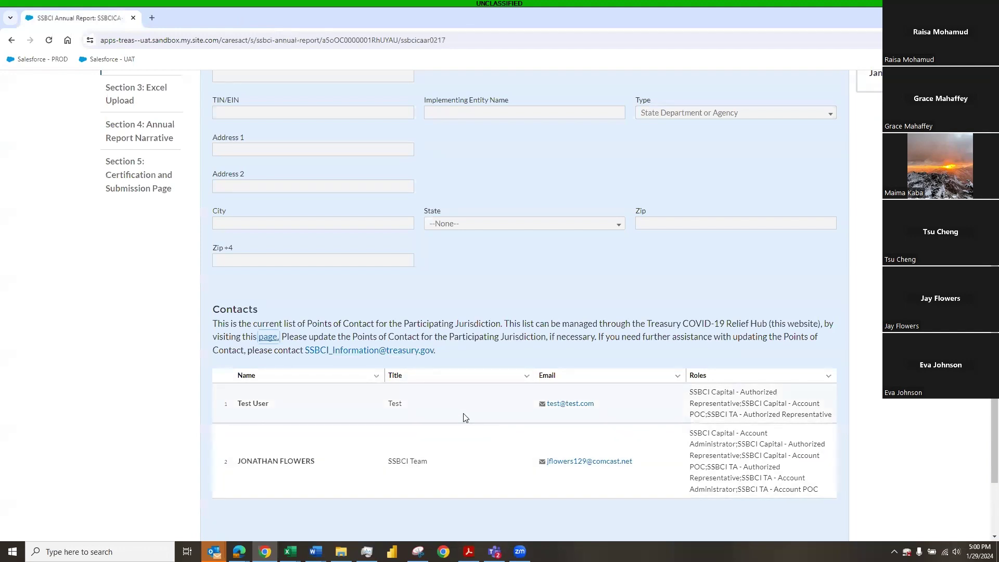
scroll(494, 391, "up", 3)
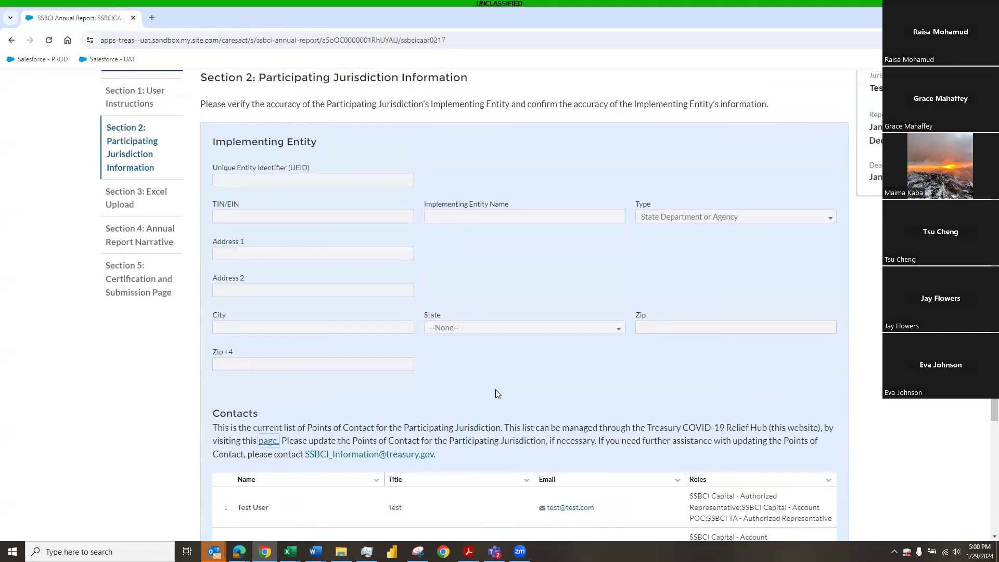
left_click(136, 200)
Step: Upload the Test Excel Sheet file as the required document in Section 3: Excel Upload
scroll(418, 378, "down", 1)
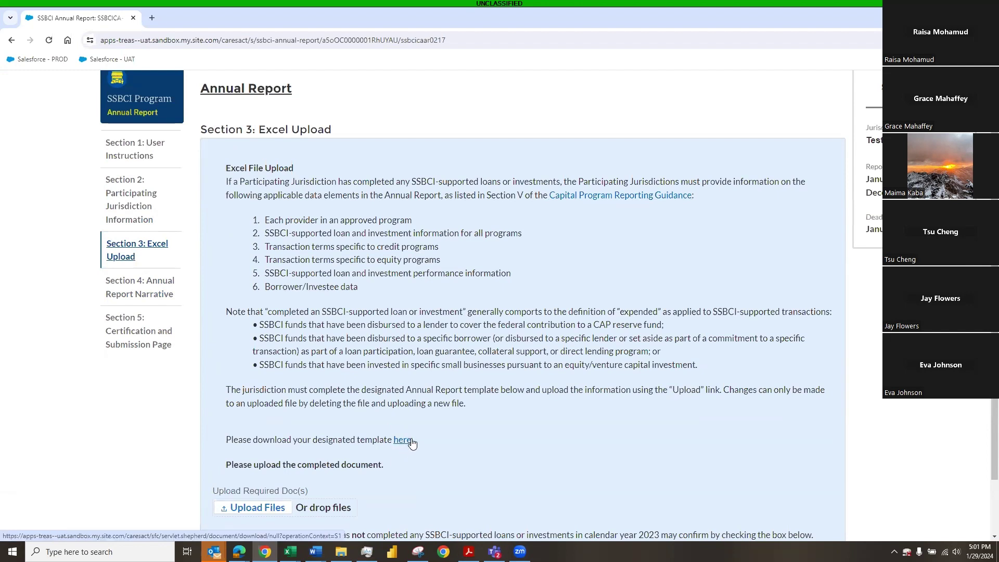
scroll(403, 432, "down", 1)
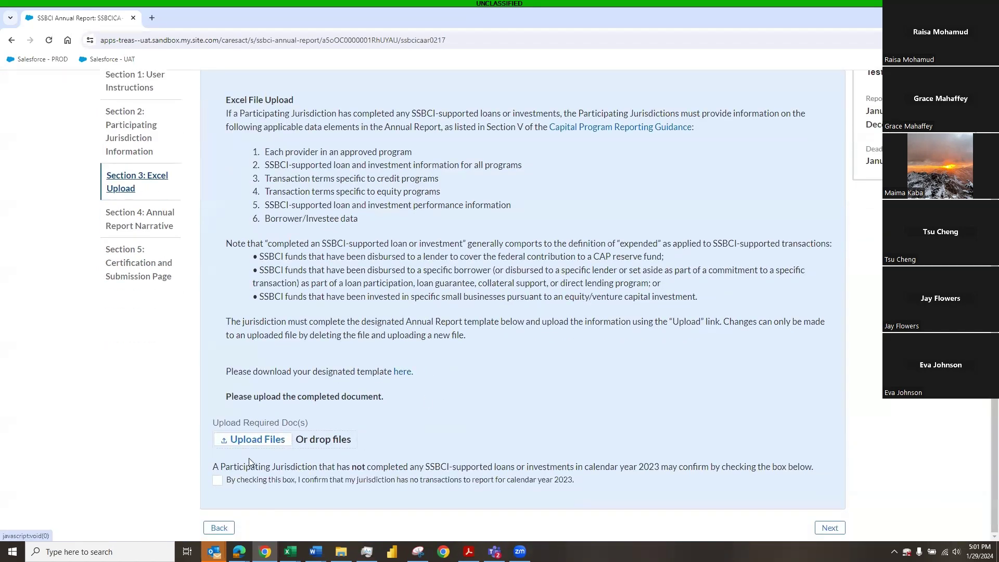
left_click(244, 443)
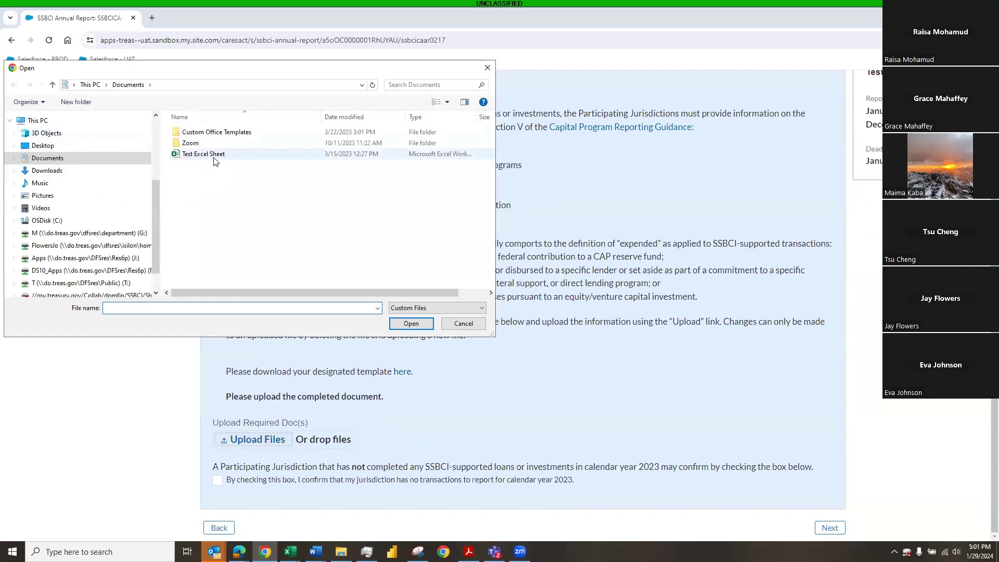
left_click(213, 155)
left_click(408, 323)
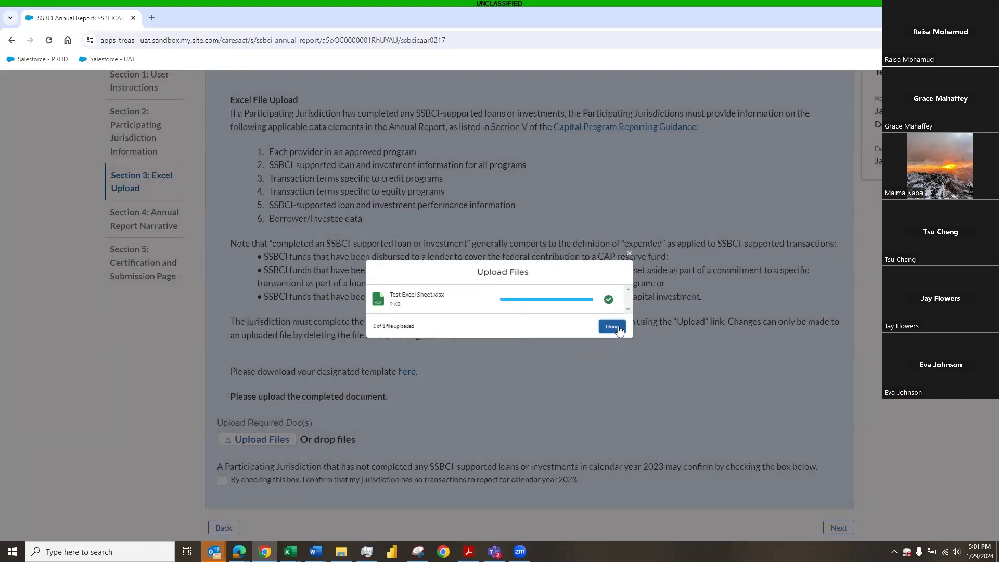
left_click(612, 327)
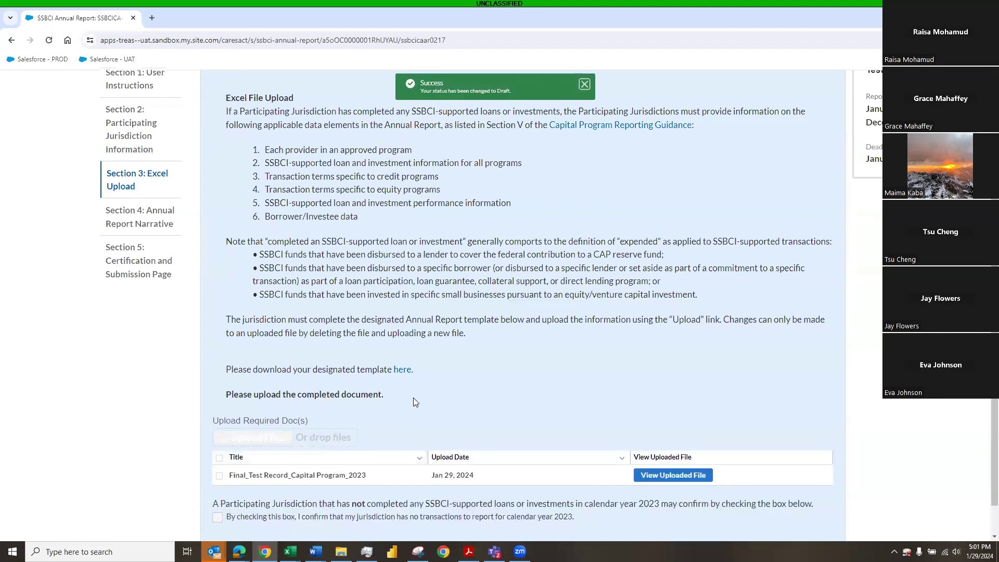
Step: Delete the uploaded Excel document from Section 3, and tick and clear the confirmation of no transactions for calendar year 2023
scroll(411, 377, "down", 1)
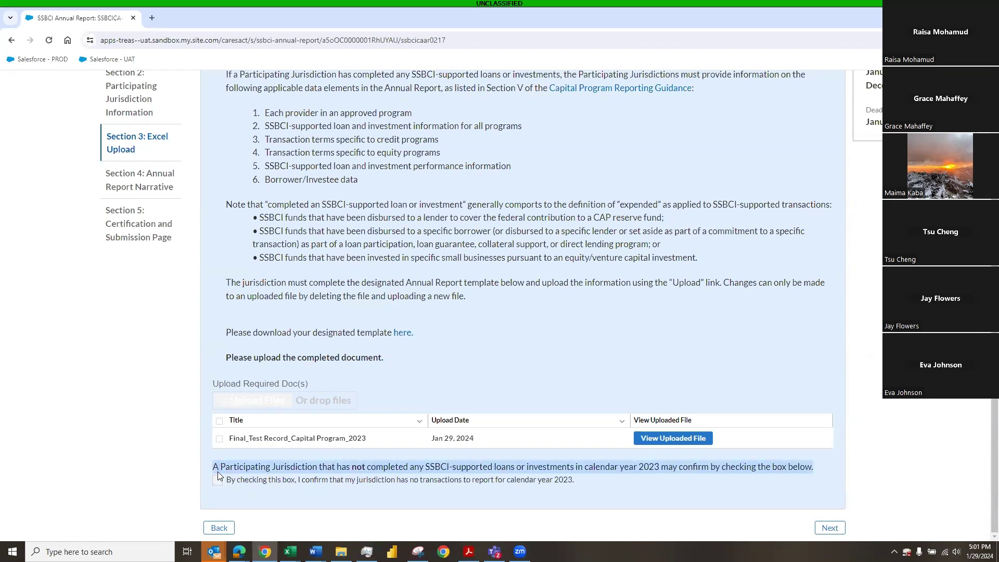
left_click(220, 439)
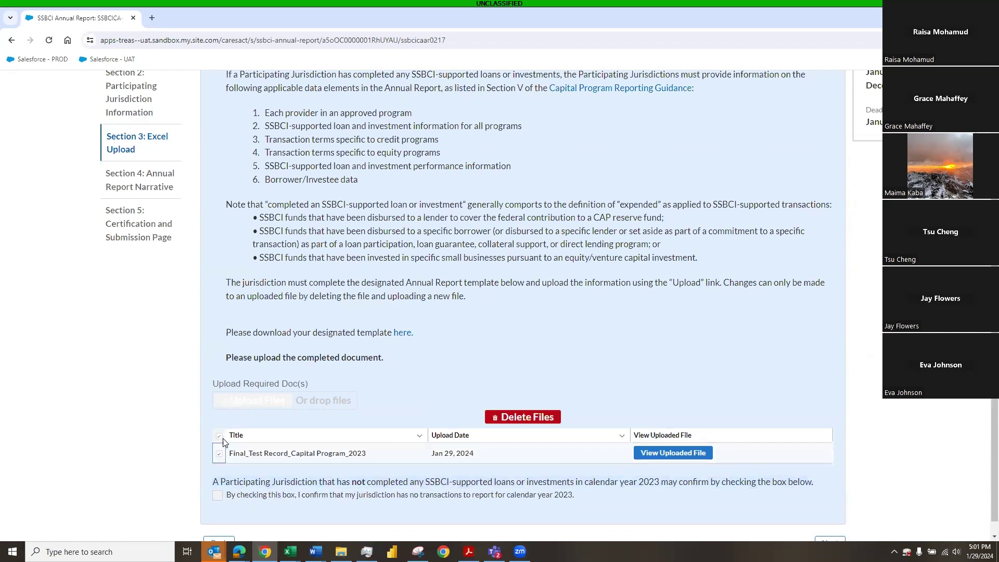
left_click(519, 418)
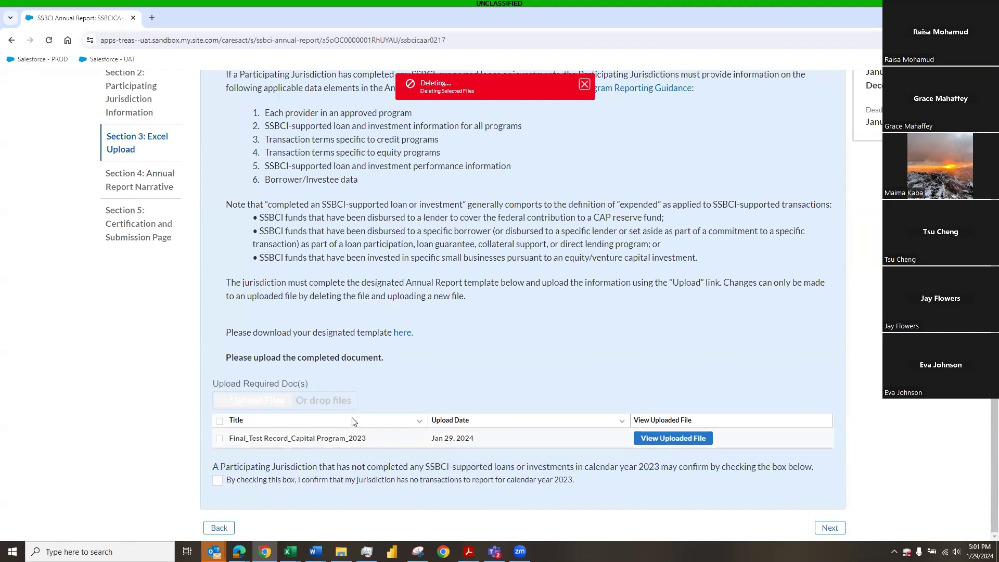
left_click(217, 482)
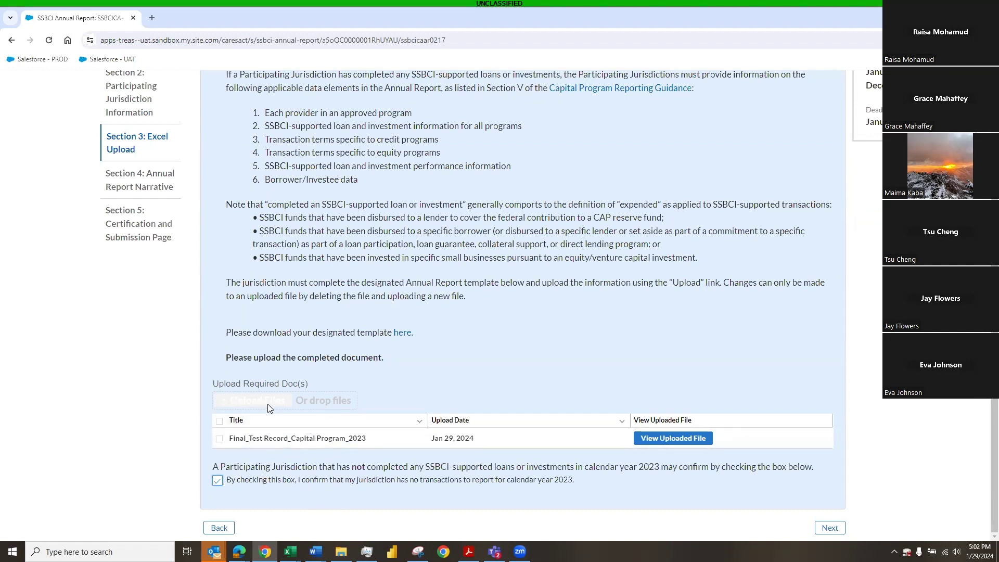
left_click(218, 480)
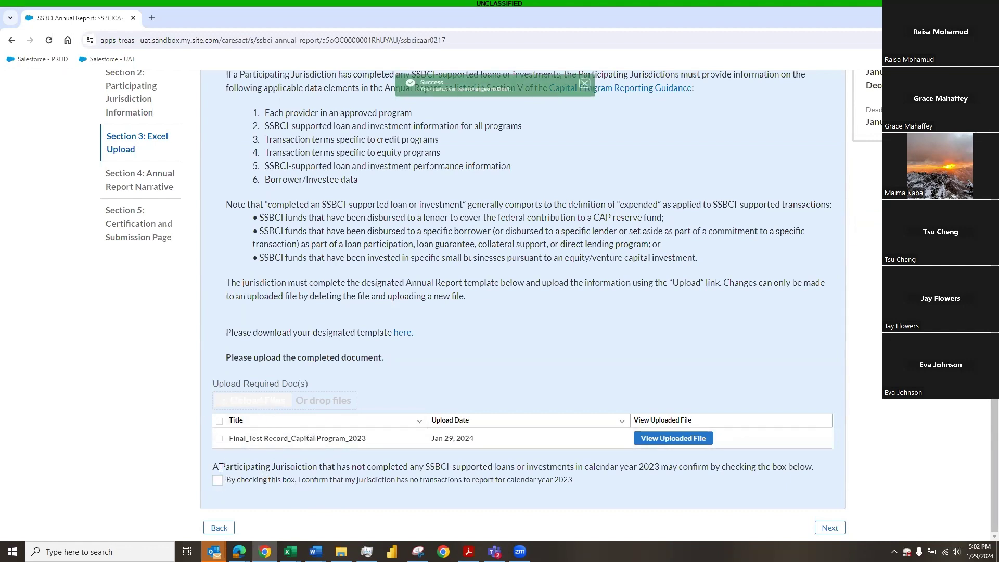
Step: Reload the annual report, and review the upload area of Section 3 and the narrative instructions in Section 4
left_click(49, 41)
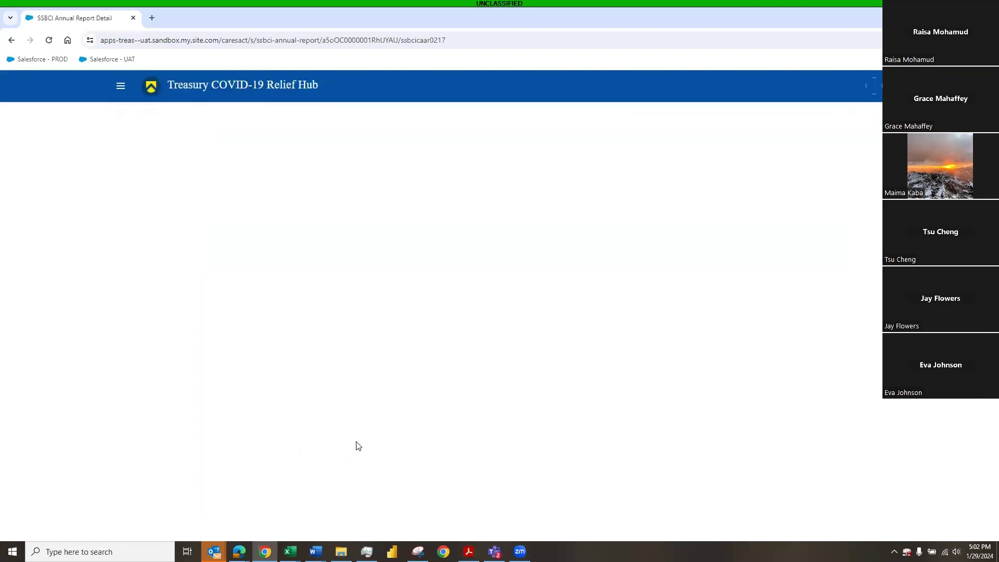
scroll(372, 458, "down", 2)
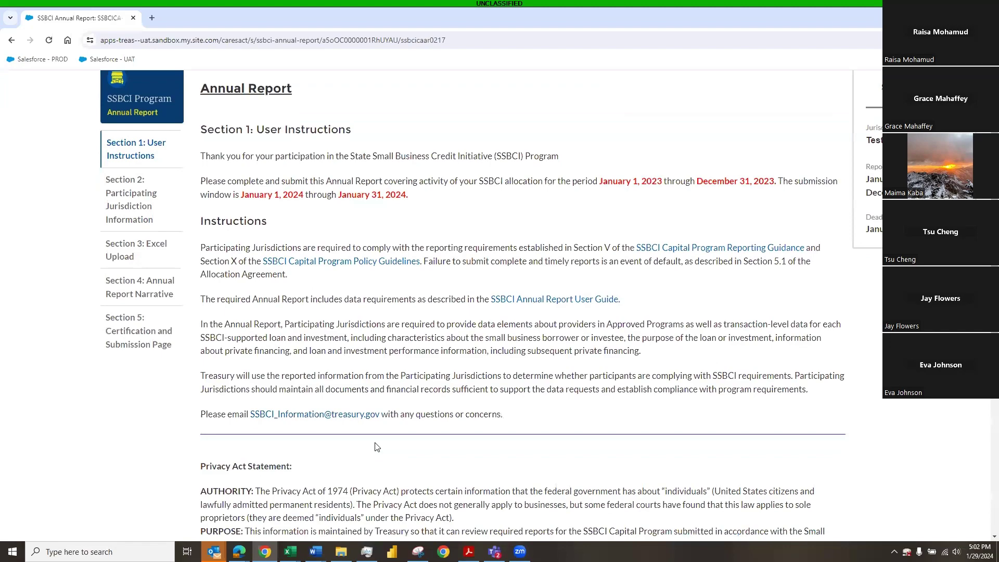
scroll(376, 443, "down", 8)
scroll(130, 304, "up", 10)
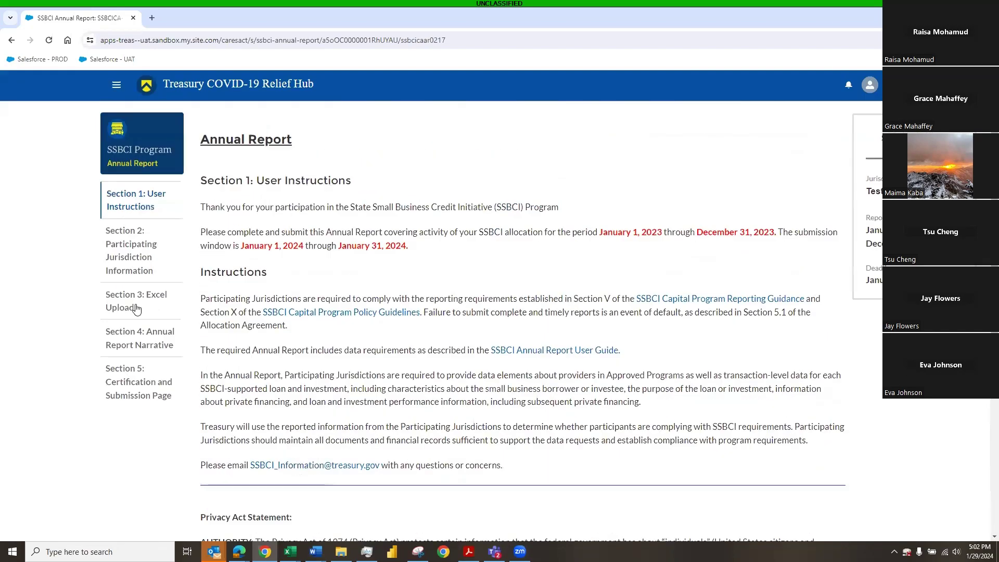
left_click(127, 301)
scroll(260, 446, "down", 2)
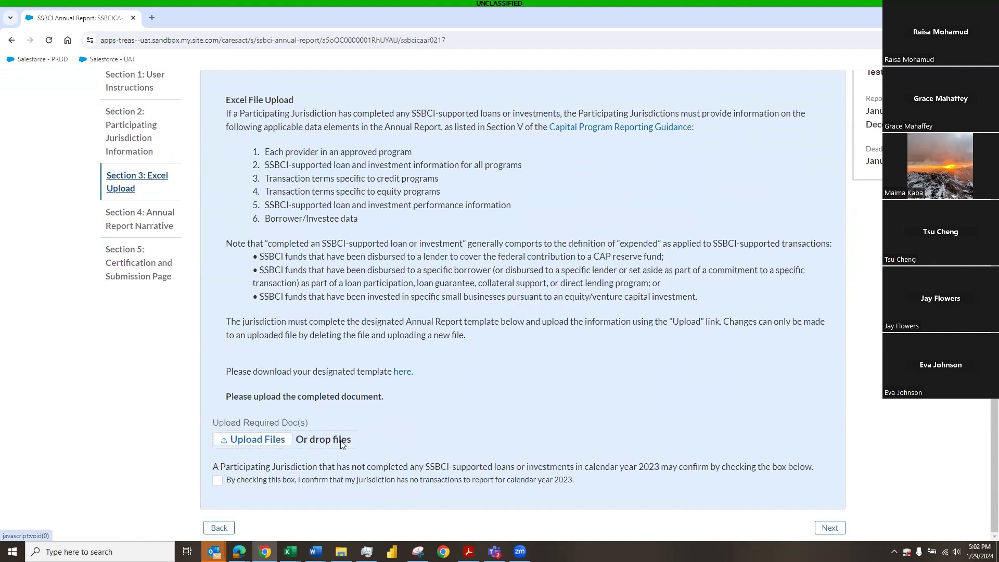
left_click(152, 221)
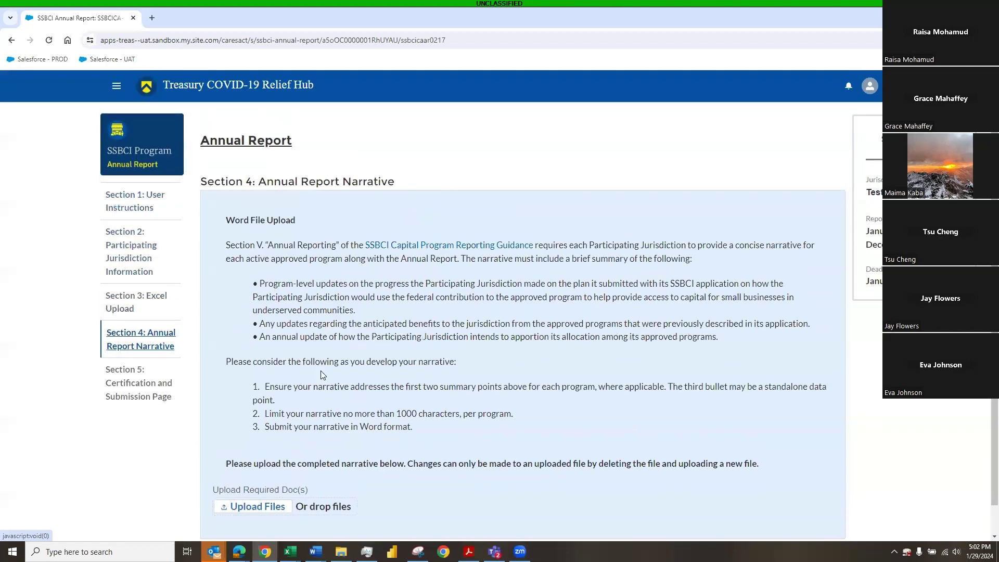
scroll(323, 375, "down", 1)
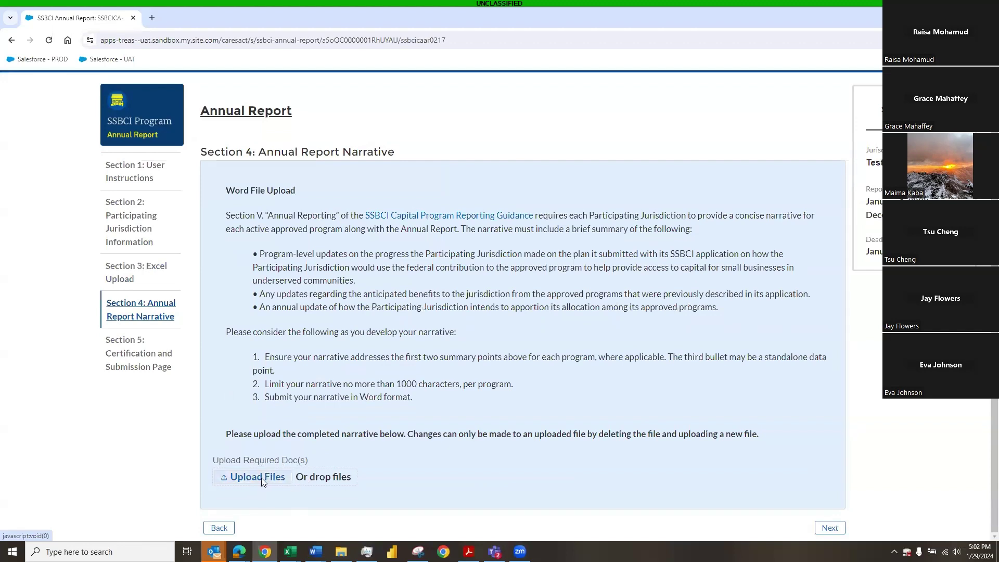
Step: Return to Section 3: Excel Upload and upload Test Excel Sheet again as its required document
left_click(136, 271)
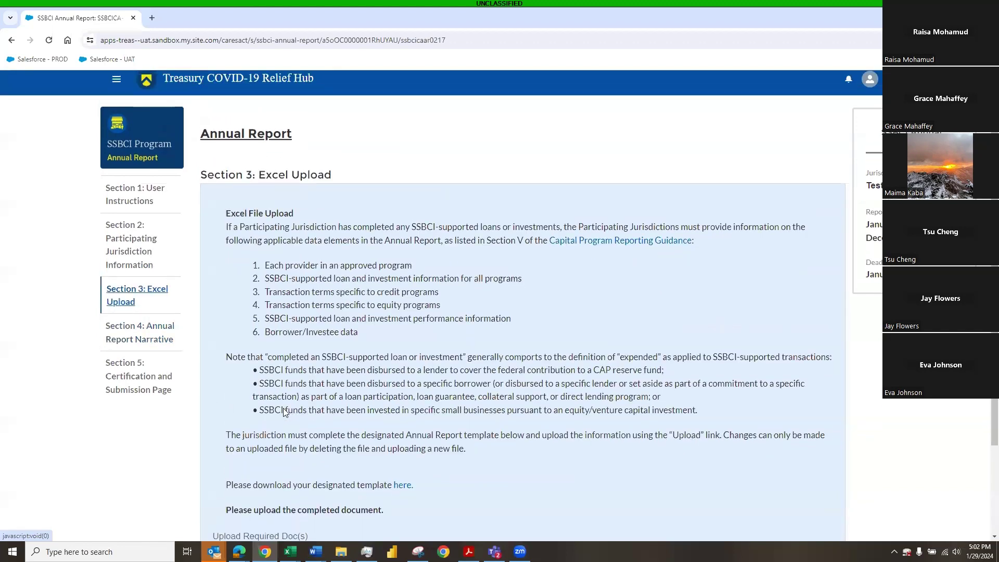
scroll(285, 412, "down", 3)
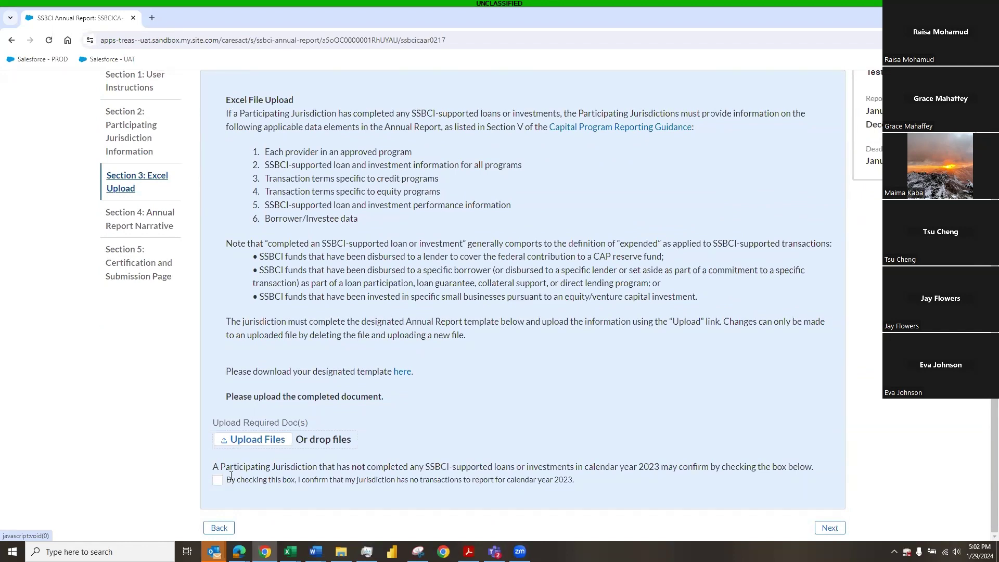
left_click(255, 440)
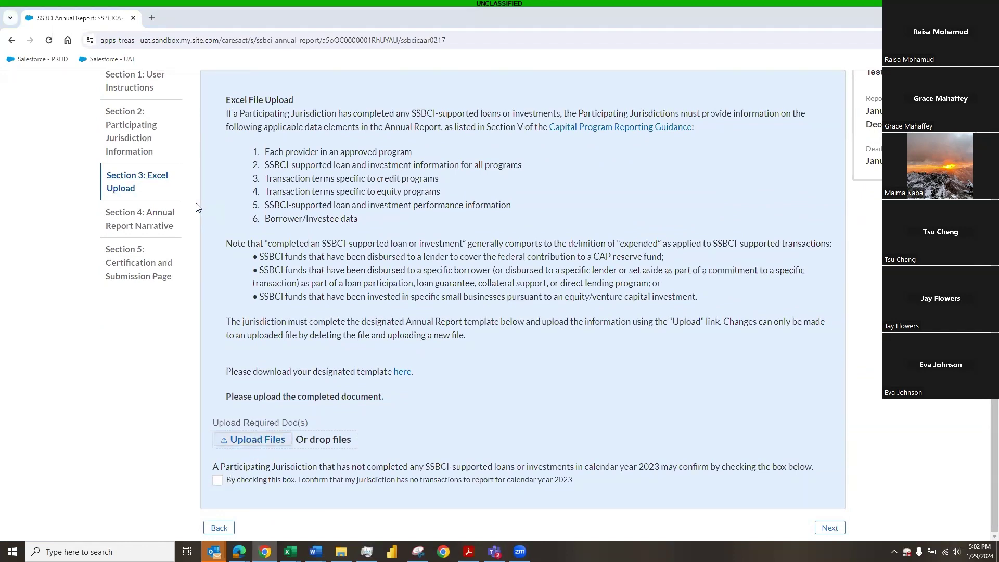
left_click(203, 154)
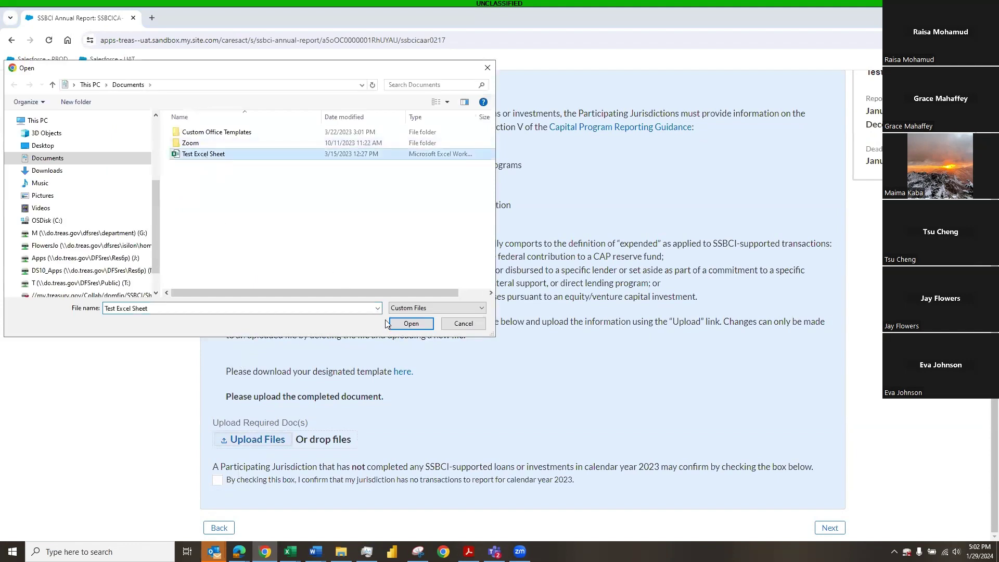
left_click(411, 323)
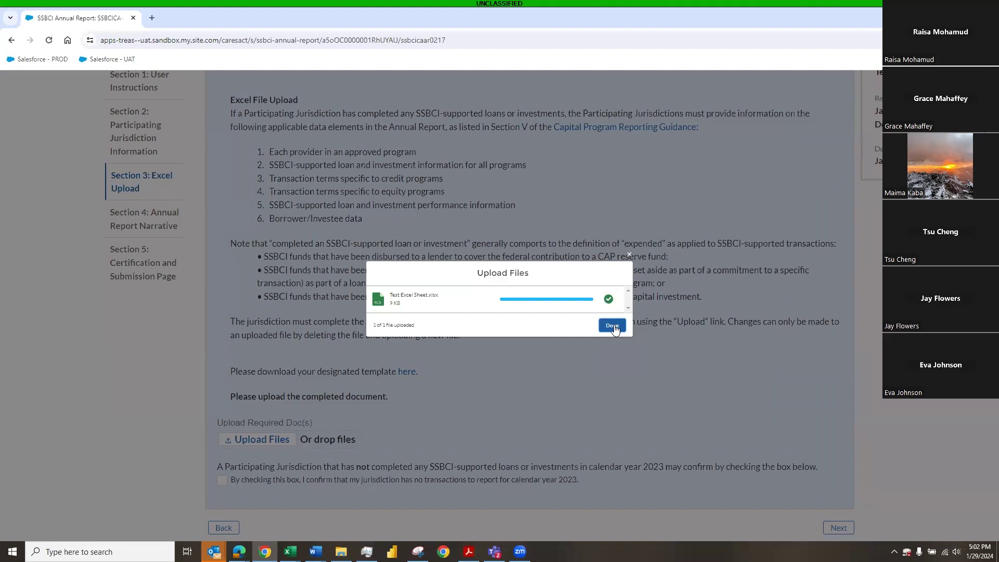
left_click(612, 325)
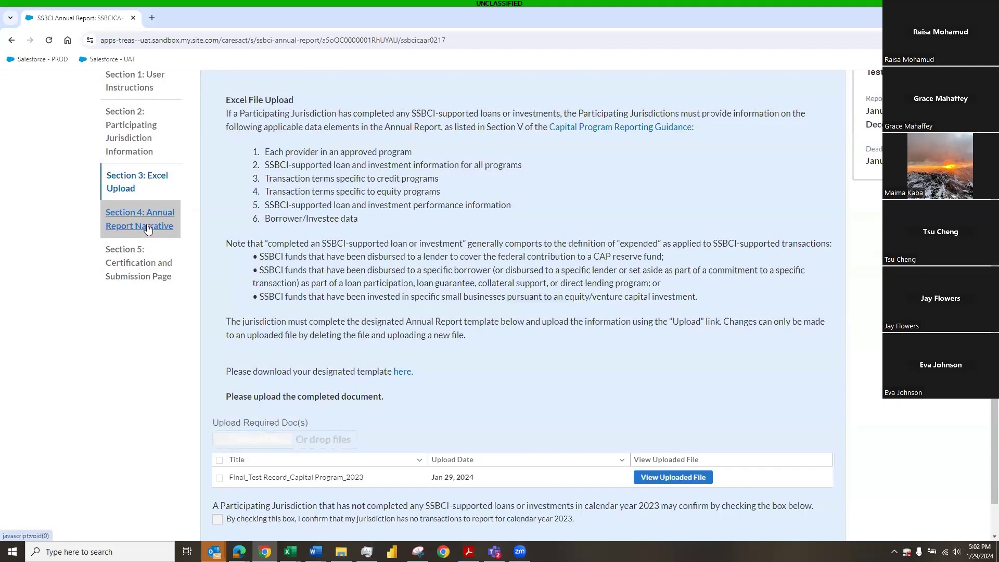
Step: Upload the Test Word Doc file as the required narrative in Section 4: Annual Report Narrative
left_click(148, 228)
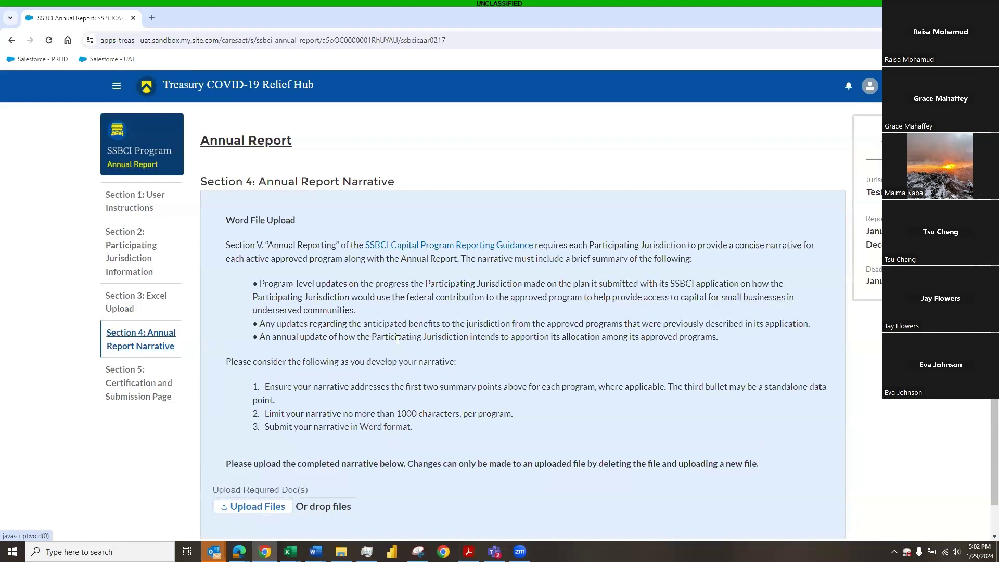
scroll(397, 338, "down", 1)
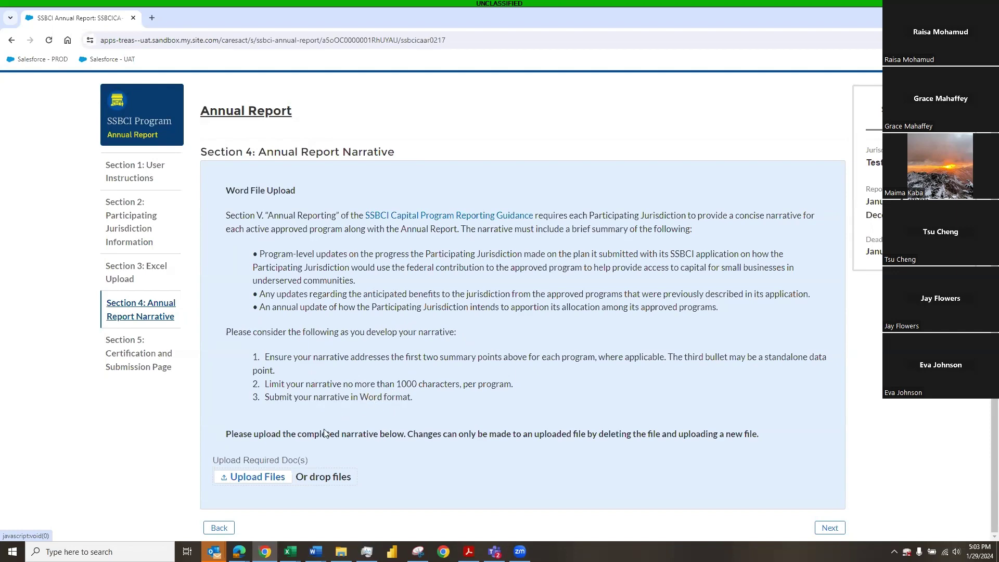
left_click(259, 479)
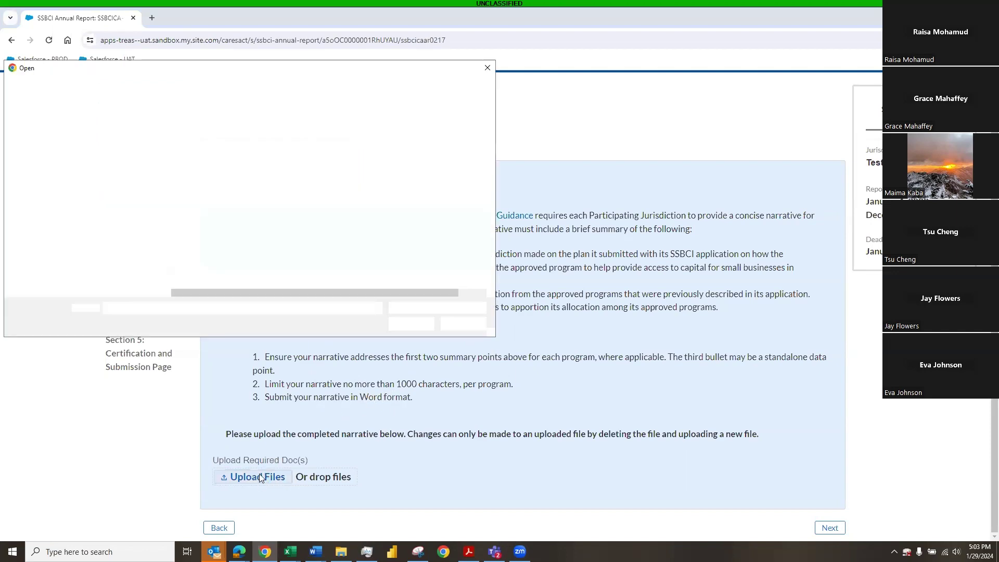
double_click(203, 155)
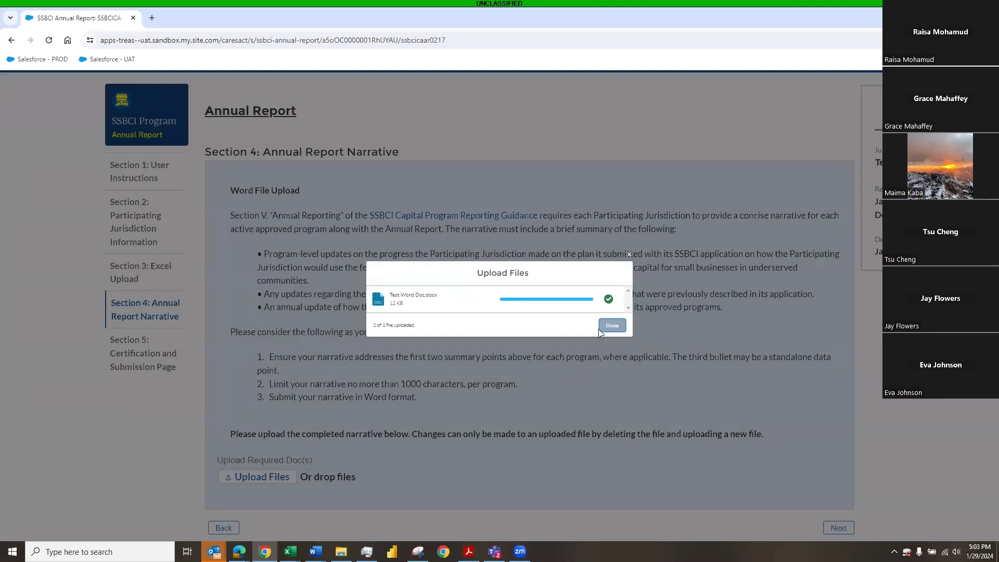
left_click(611, 326)
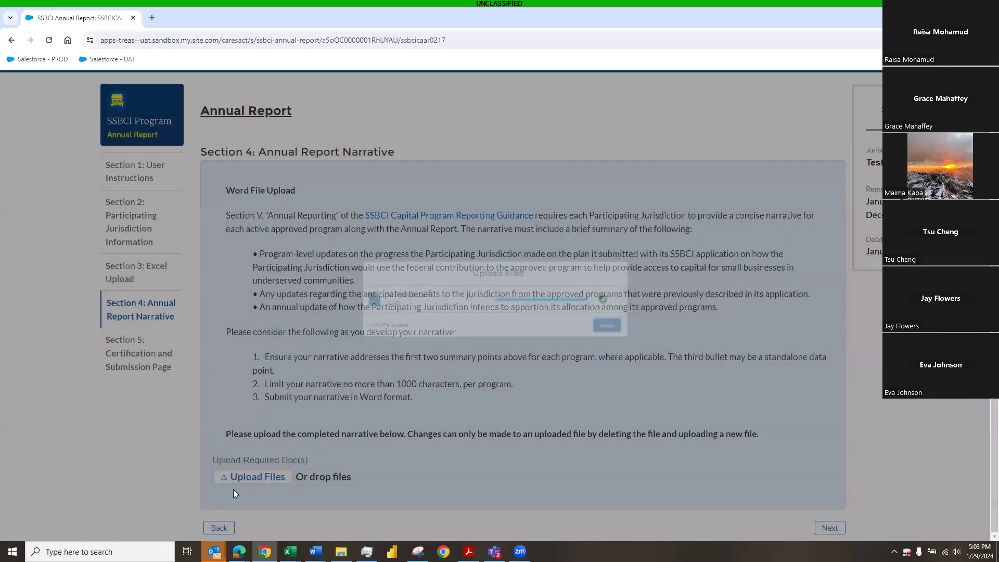
scroll(312, 463, "down", 2)
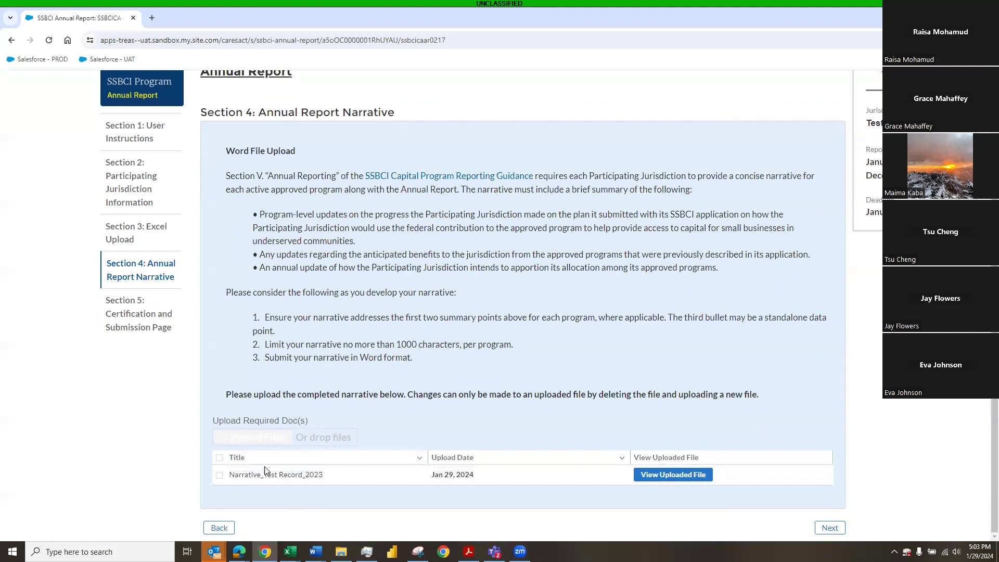
Step: Go to Section 5: Certification and Submission Page and copy the authorized representative's name
left_click(130, 317)
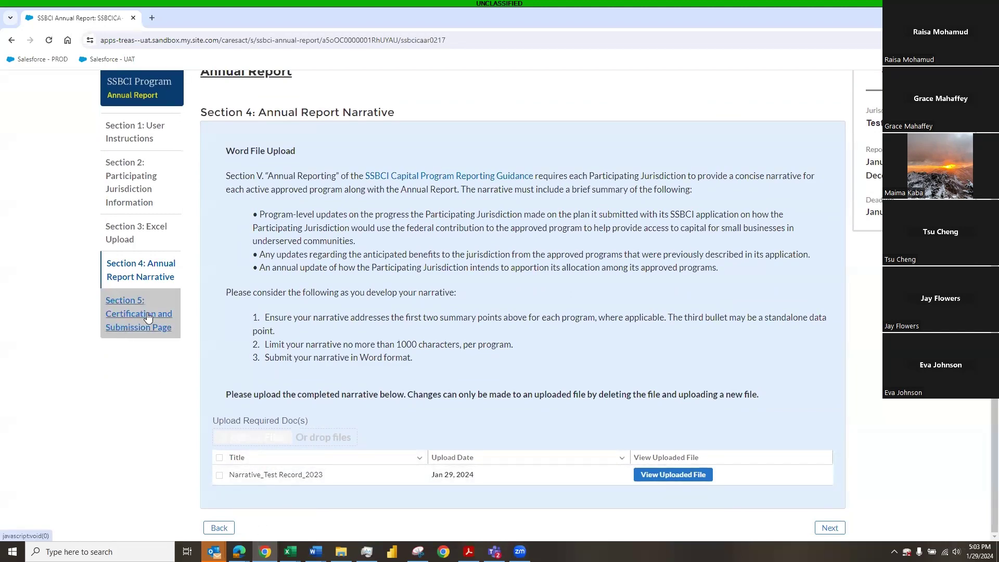
scroll(351, 323, "down", 4)
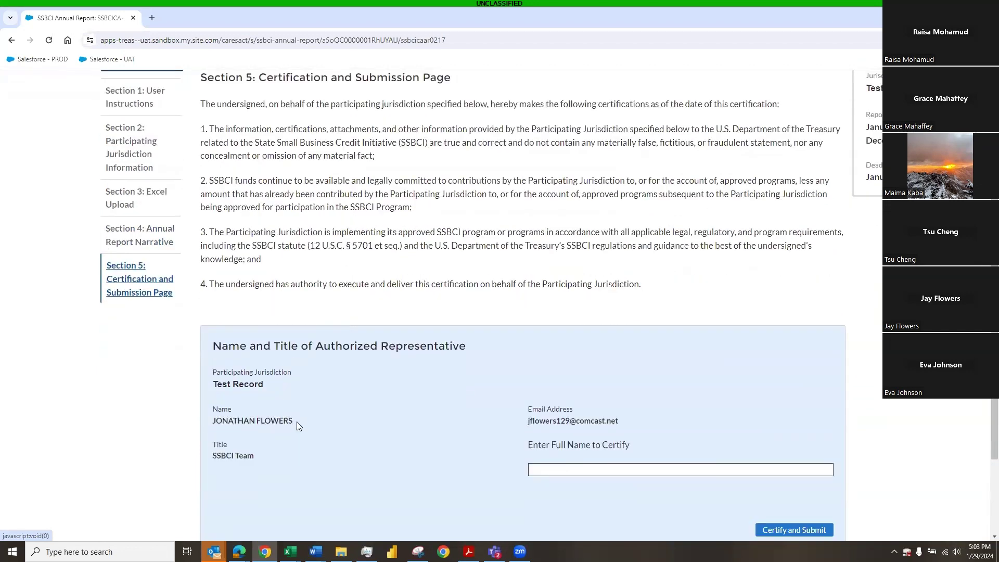
left_click_drag(294, 420, 213, 420)
right_click(227, 421)
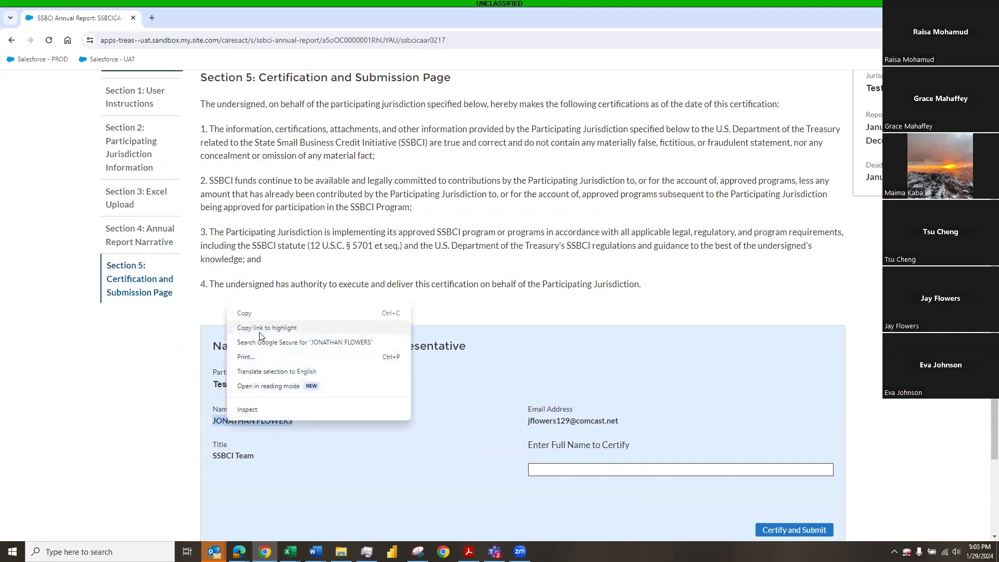
left_click(260, 315)
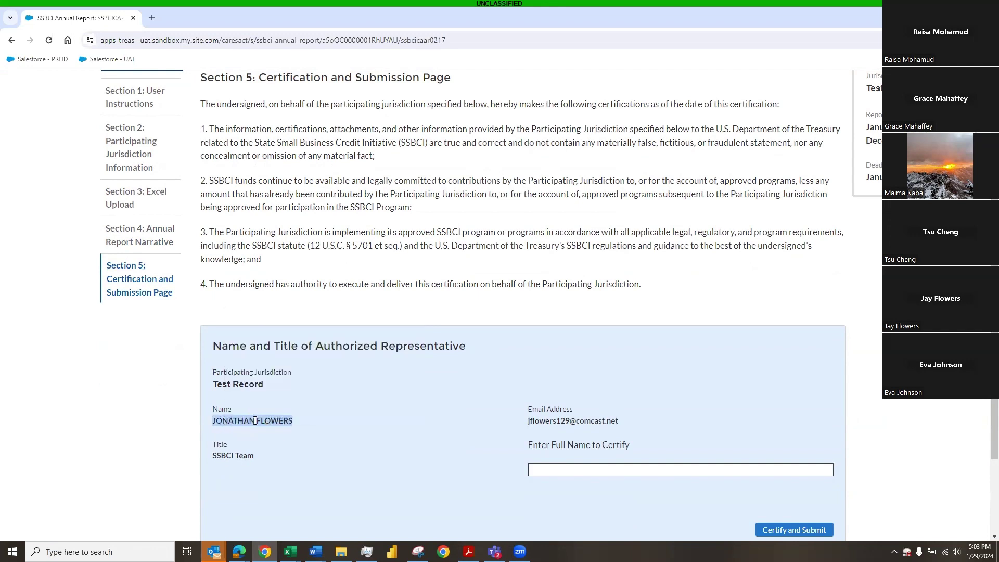
Step: Fill the certification field with the representative's full name, its last letter in lowercase, and try to certify and submit the report
left_click(555, 469)
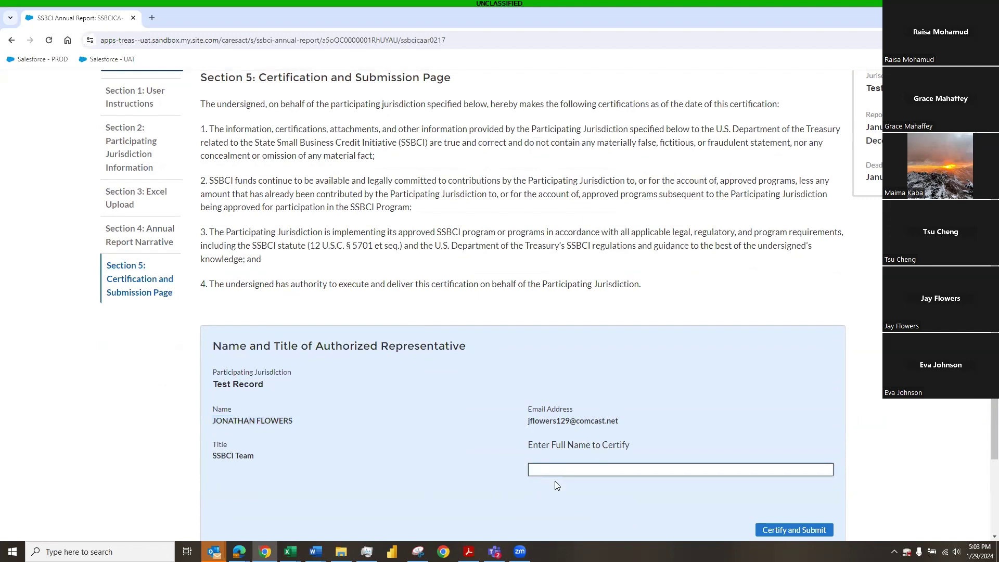
left_click(555, 479)
key("ctrl+v")
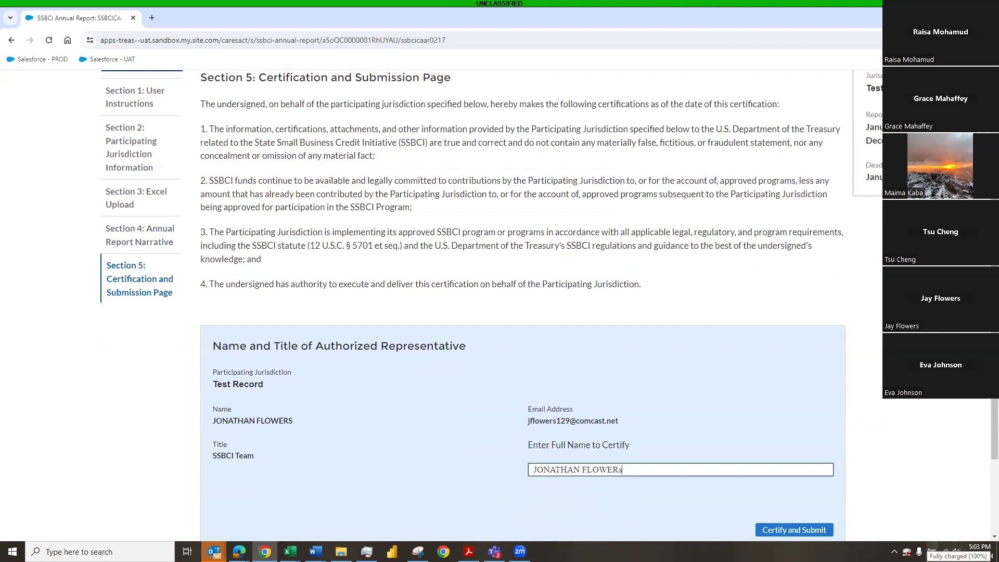
left_click(777, 530)
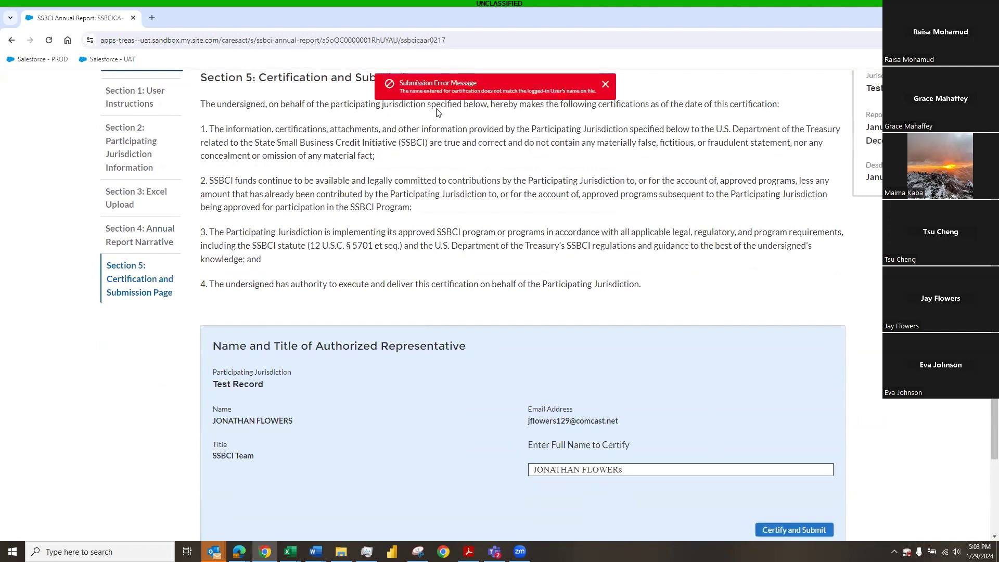
Step: Correct the last letter of the representative's full name in the certification field to uppercase, and certify and submit the annual report
left_click(630, 472)
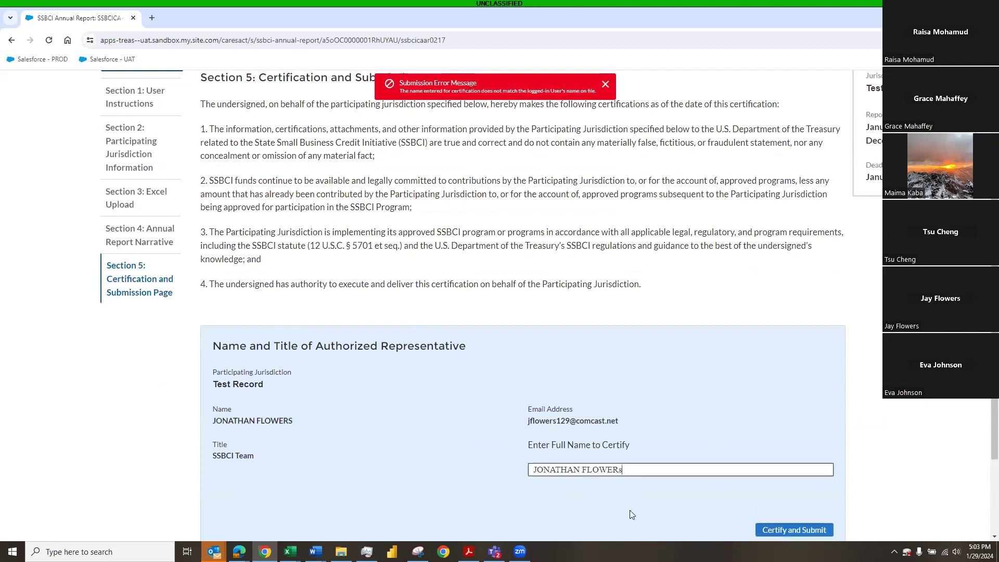
key("BackSpace")
type("S")
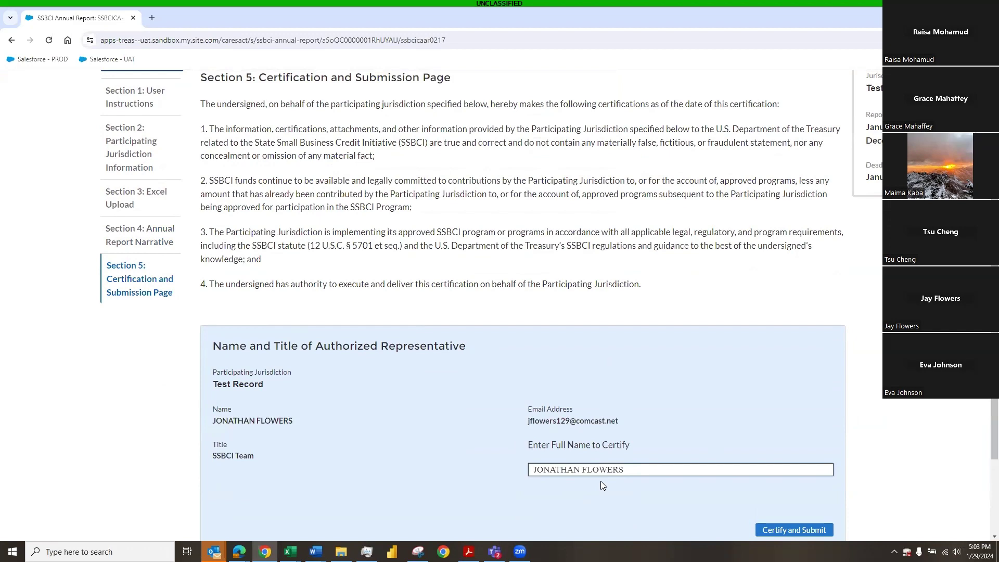
scroll(665, 434, "down", 1)
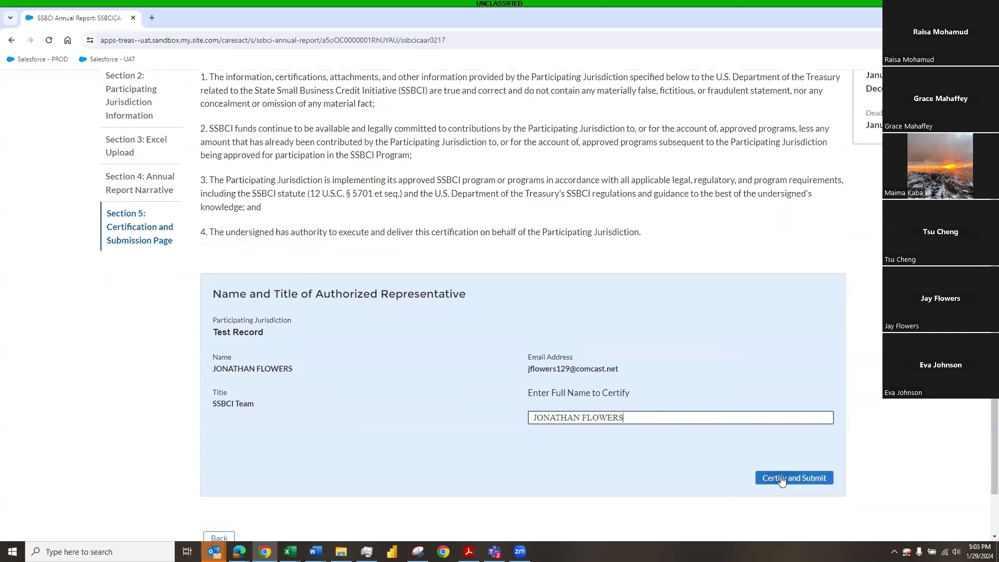
left_click(784, 476)
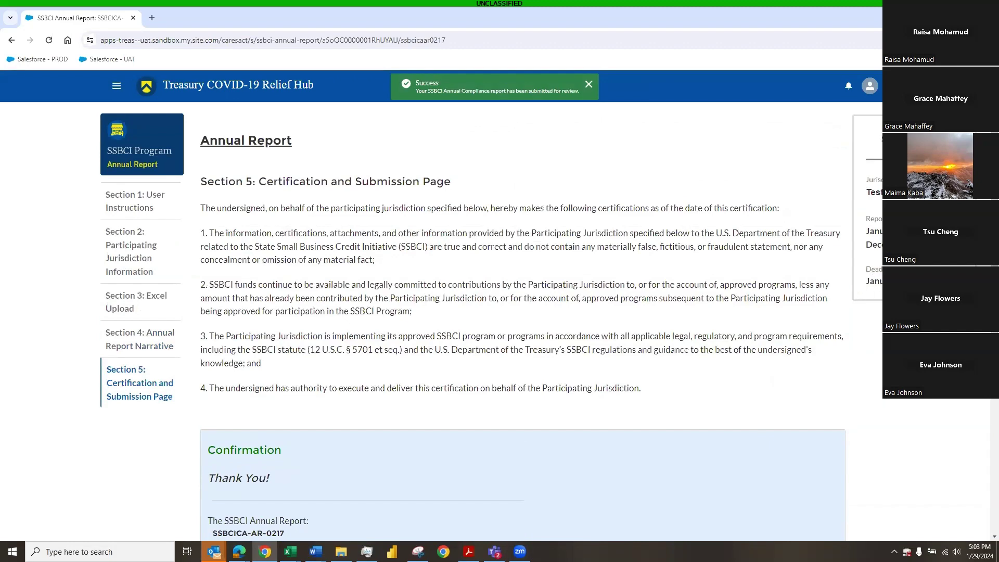
scroll(817, 341, "down", 4)
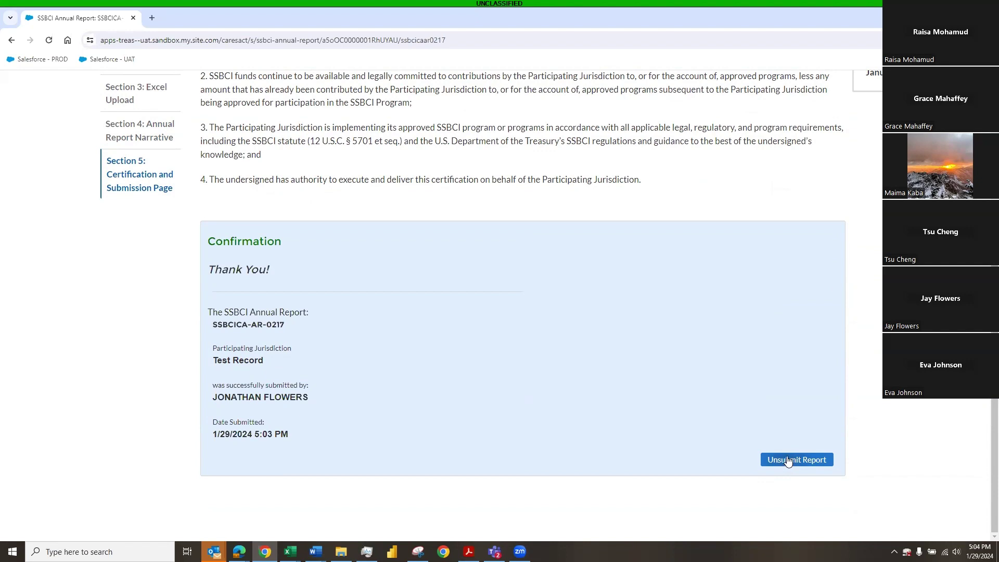
scroll(776, 452, "up", 2)
scroll(774, 451, "up", 2)
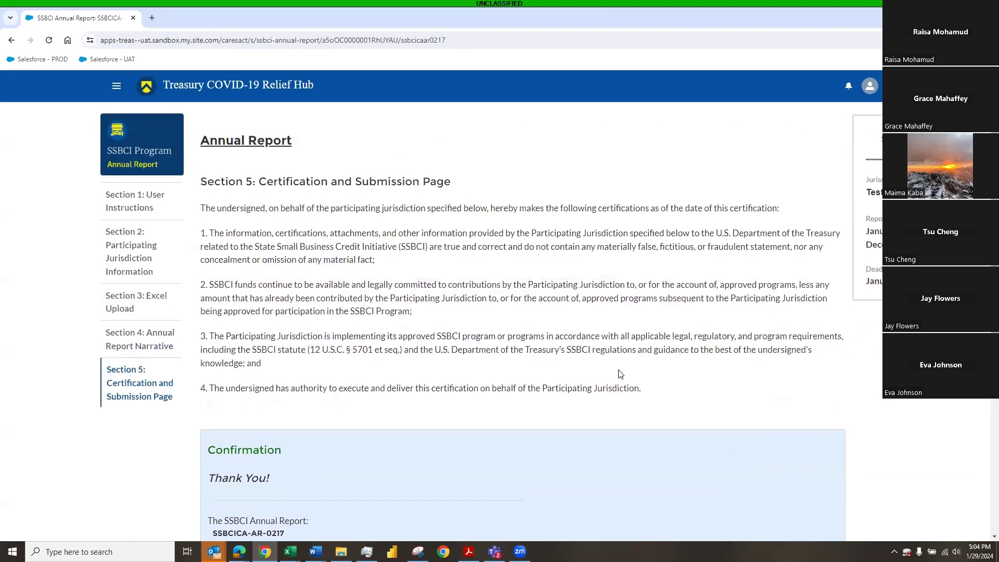